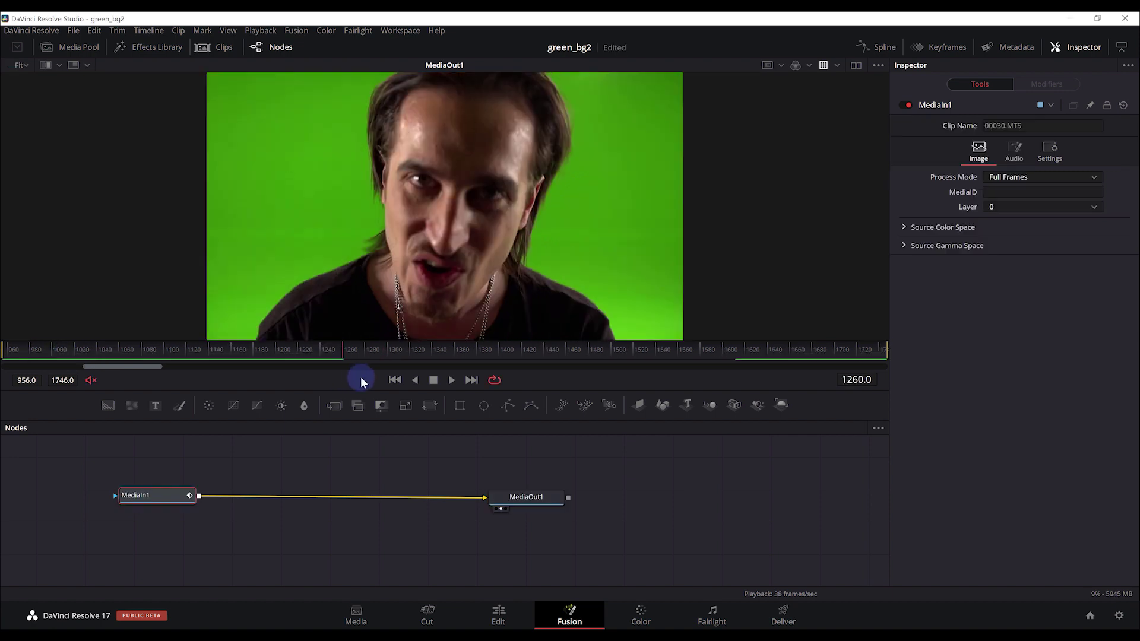
- Play the green-screen clip on the Fusion page and scrub back to frame 1391
left_click(434, 379)
left_click(487, 355)
left_click_drag(488, 354, 490, 352)
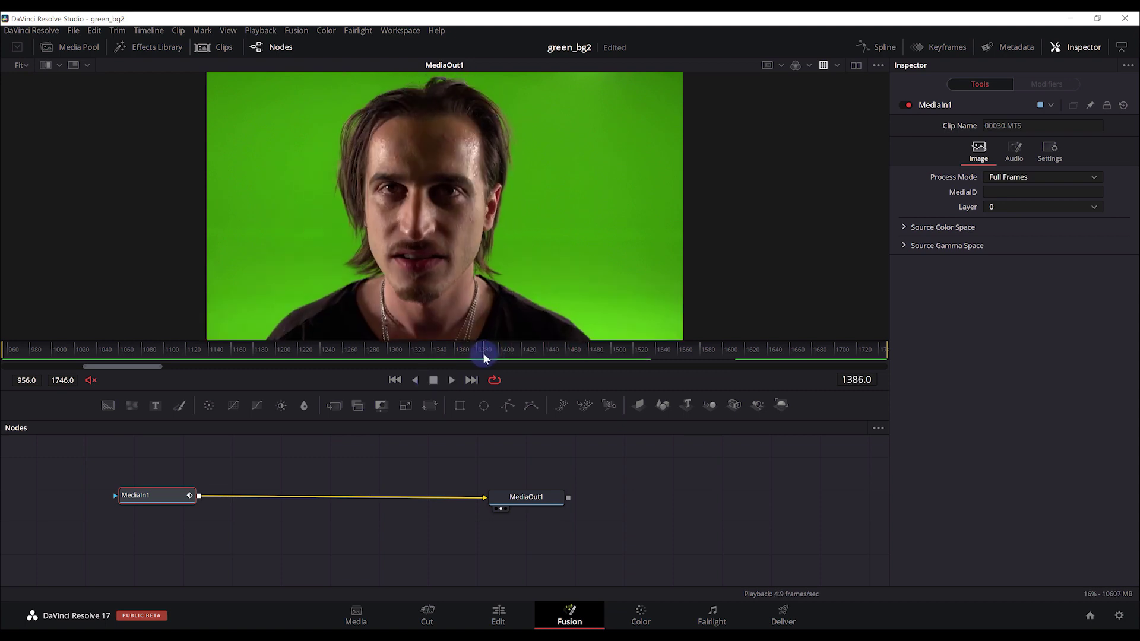
- Show the Effects Library tools list beside the viewer
left_click(85, 45)
left_click(85, 45)
left_click(153, 47)
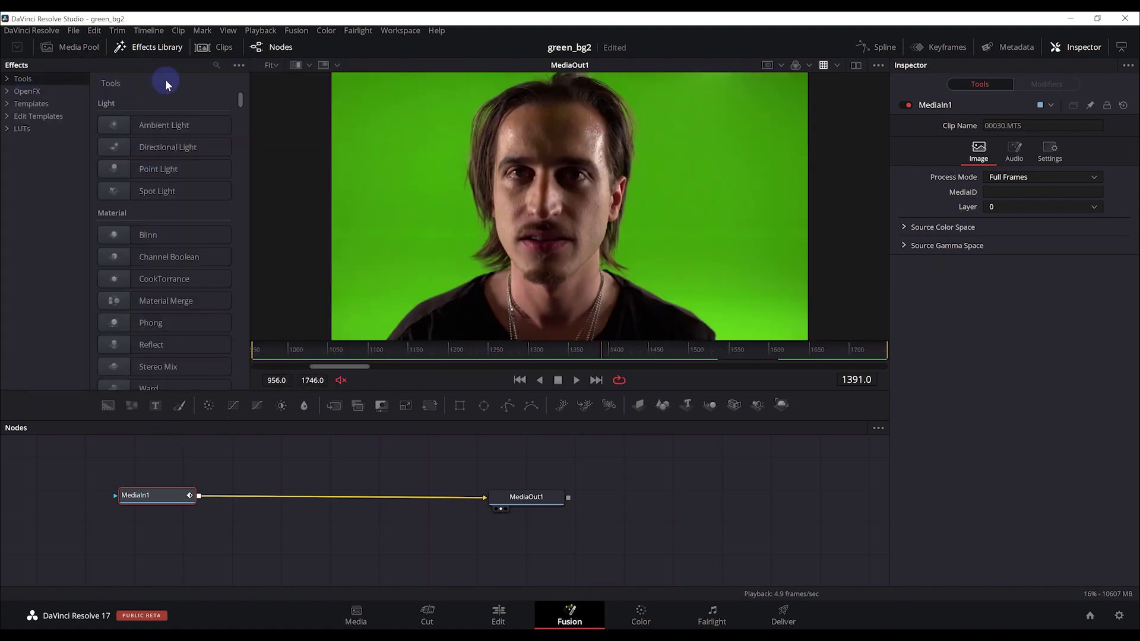
- Insert a Delta Keyer node between MediaIn1 and MediaOut1
left_click(212, 64)
type("delta")
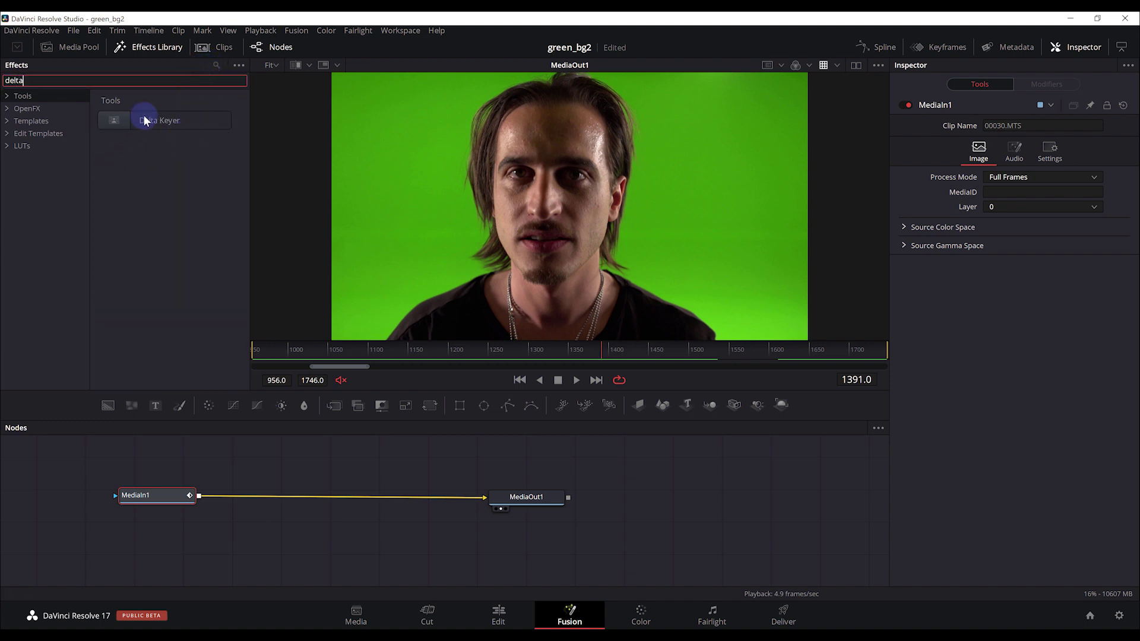
mouse_move(144, 120)
left_mouse_down()
mouse_move(278, 502)
mouse_move(295, 501)
left_mouse_up()
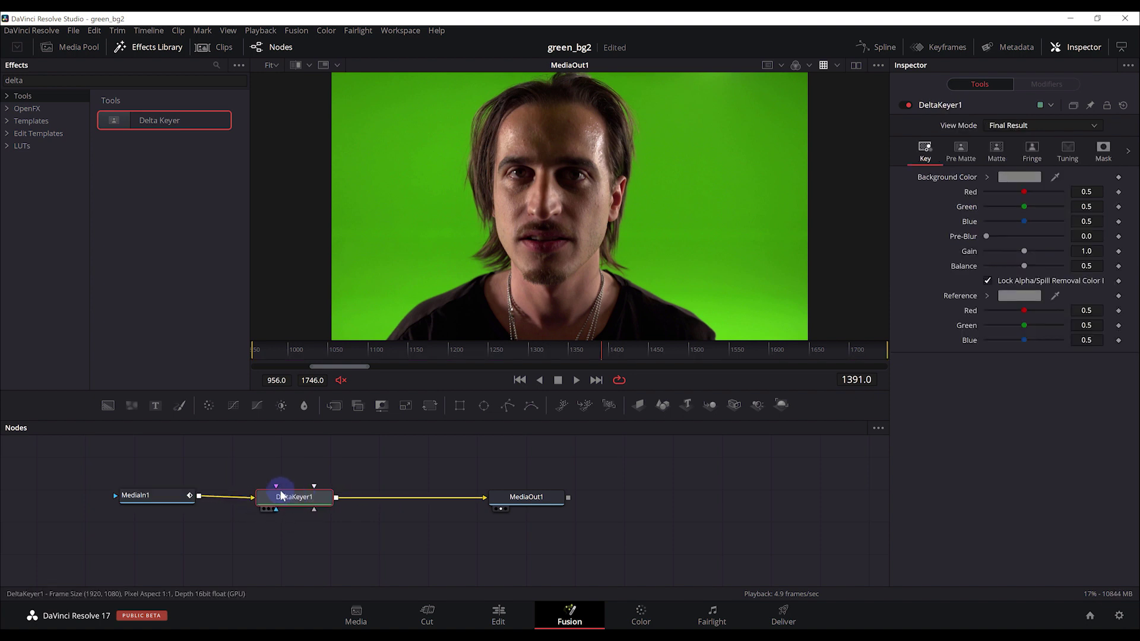
left_click_drag(175, 491, 164, 490)
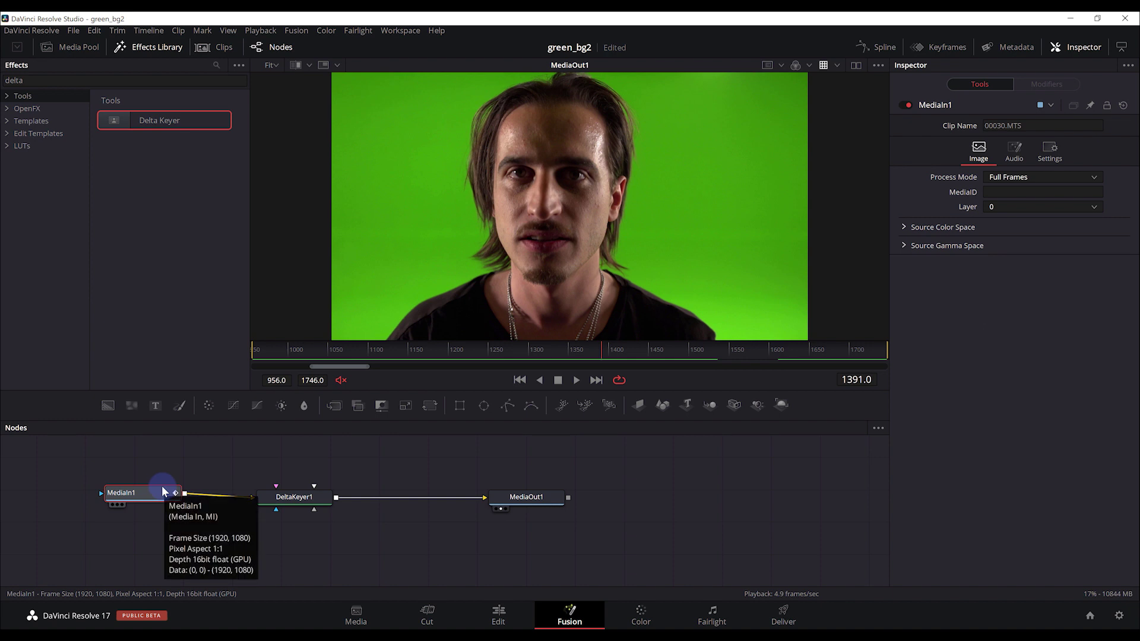
- Rename the MediaIn1 node to CLIP
key("F2")
type("CLIP")
key("Return")
- Line up CLIP, DeltaKeyer1 and MediaOut1 in a row and select DeltaKeyer1
left_click_drag(148, 490, 134, 486)
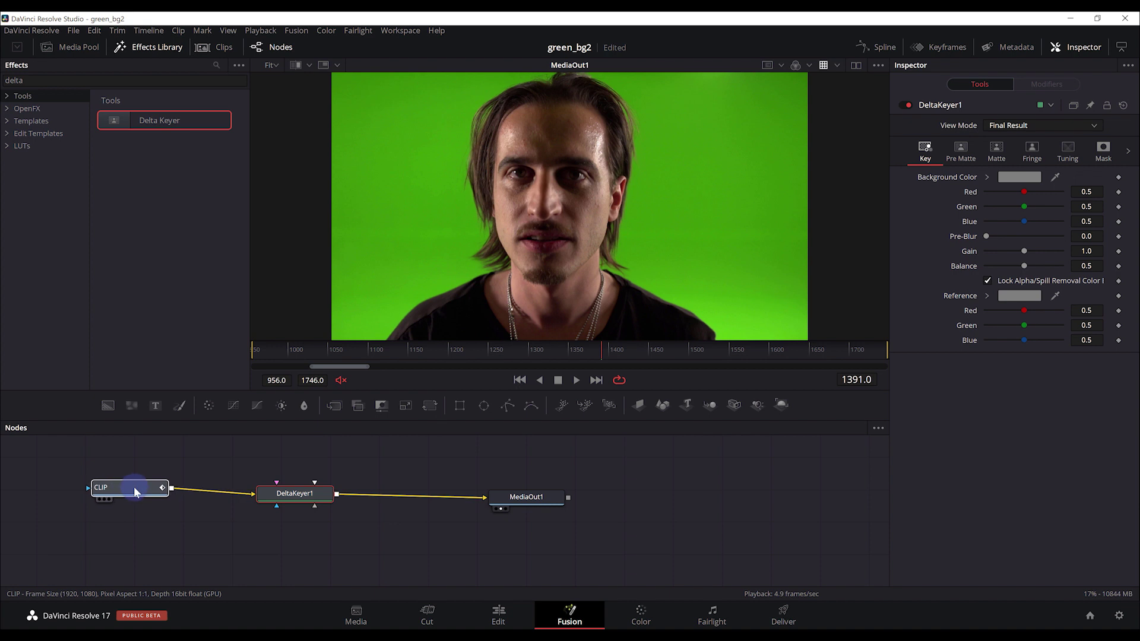
left_click_drag(290, 493, 295, 489)
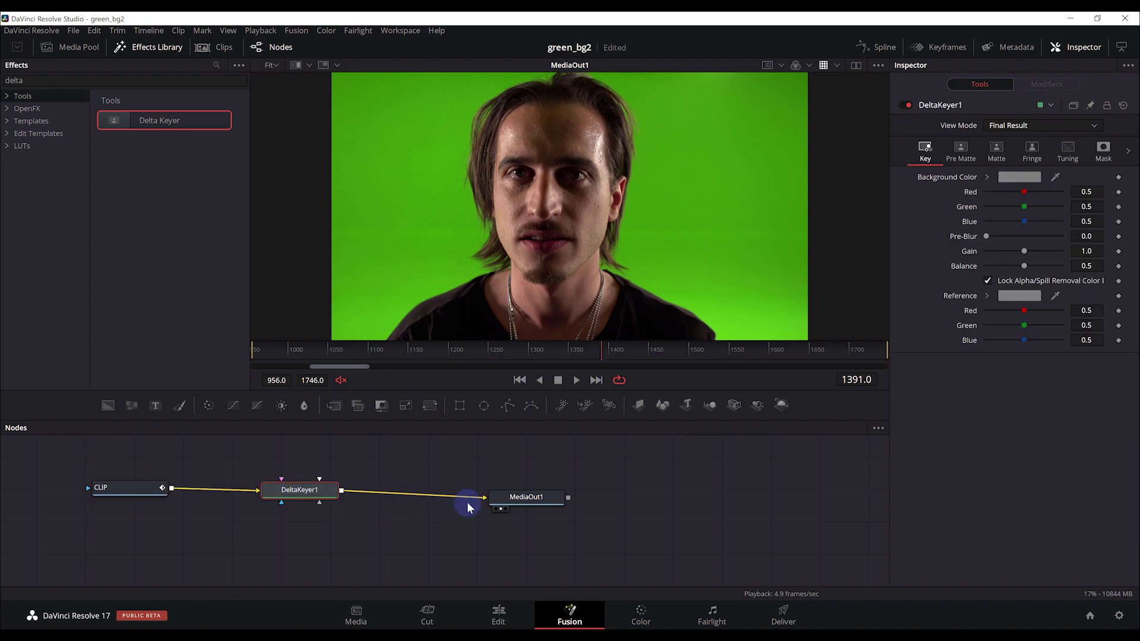
left_click_drag(518, 498, 527, 493)
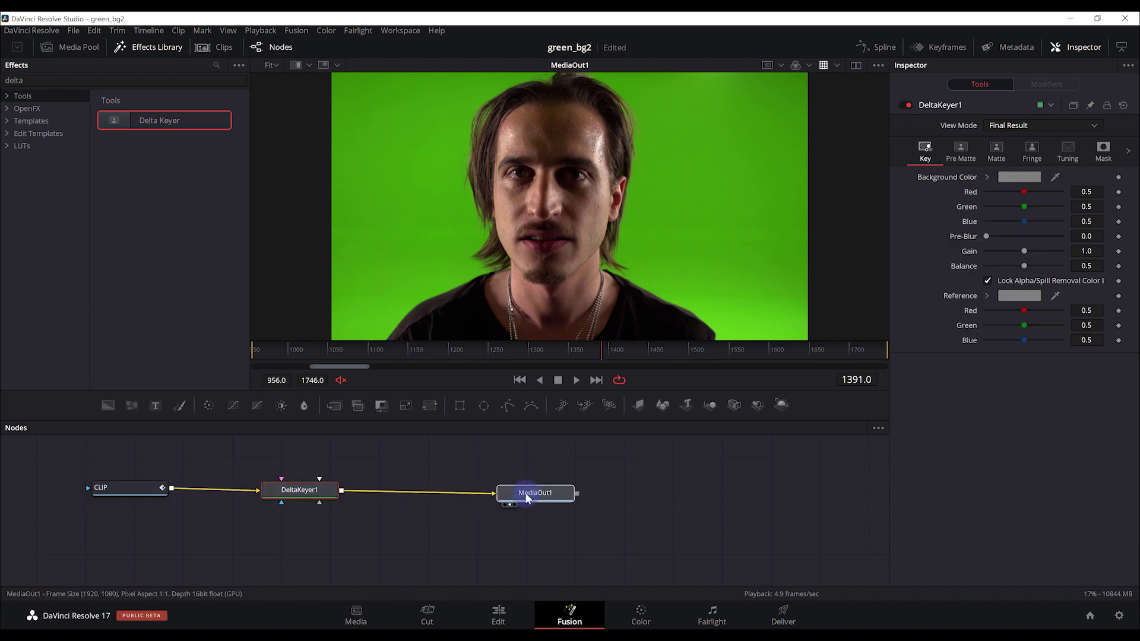
left_click(323, 491)
- Sample the green backdrop as key colour and set matte threshold to 0.439 low, 0.961 high
left_click_drag(1054, 177, 653, 202)
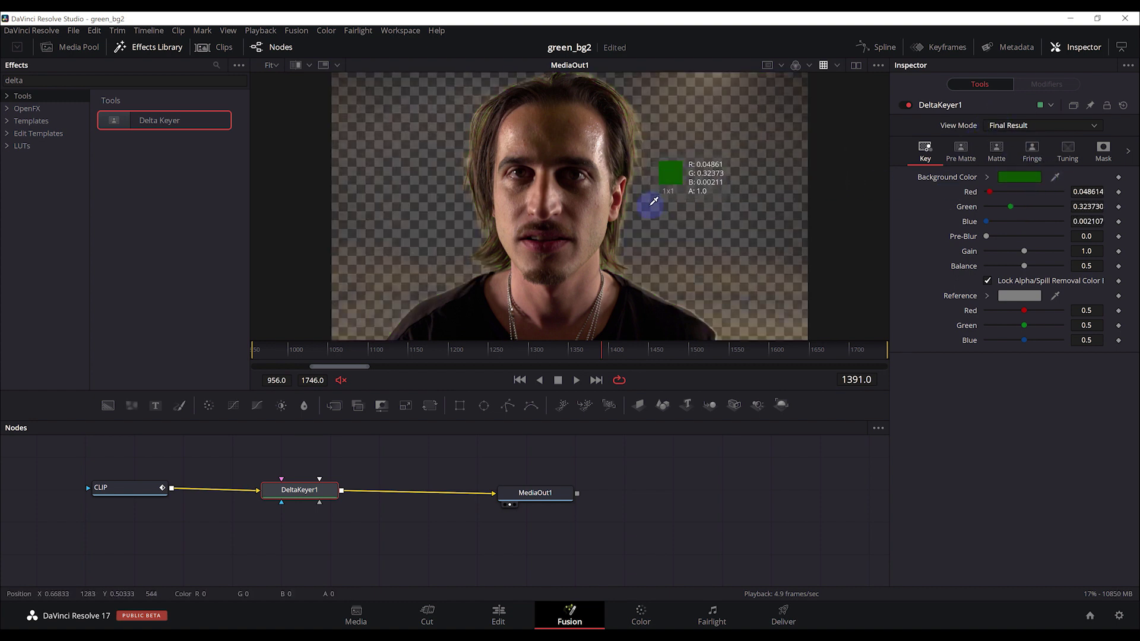
left_click(1003, 152)
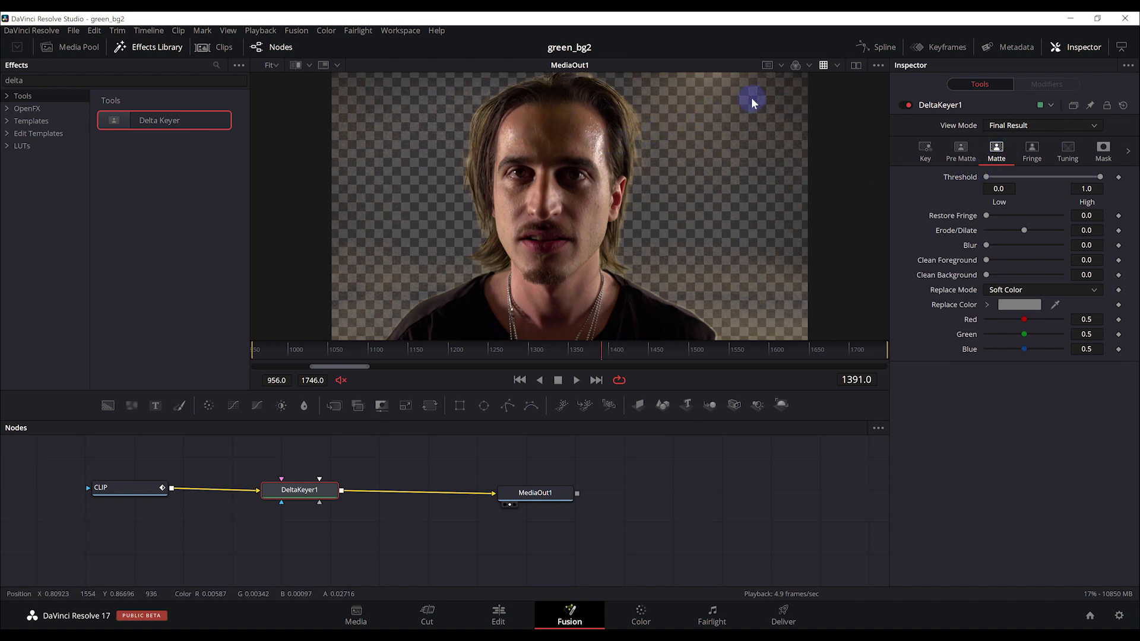
left_click(795, 65)
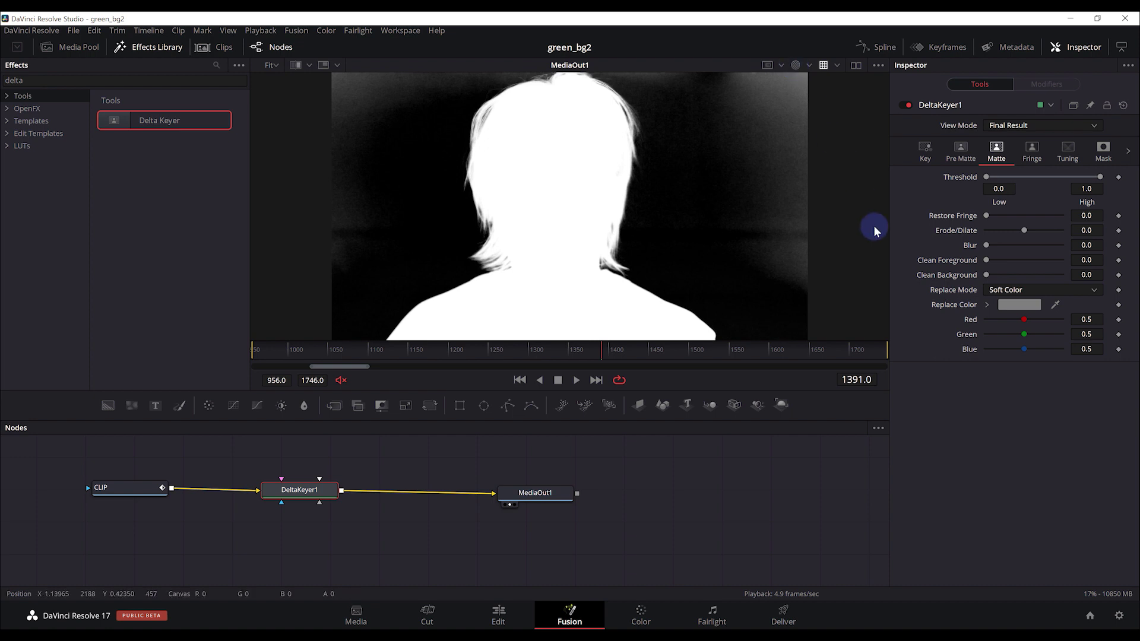
left_click_drag(987, 177, 1036, 184)
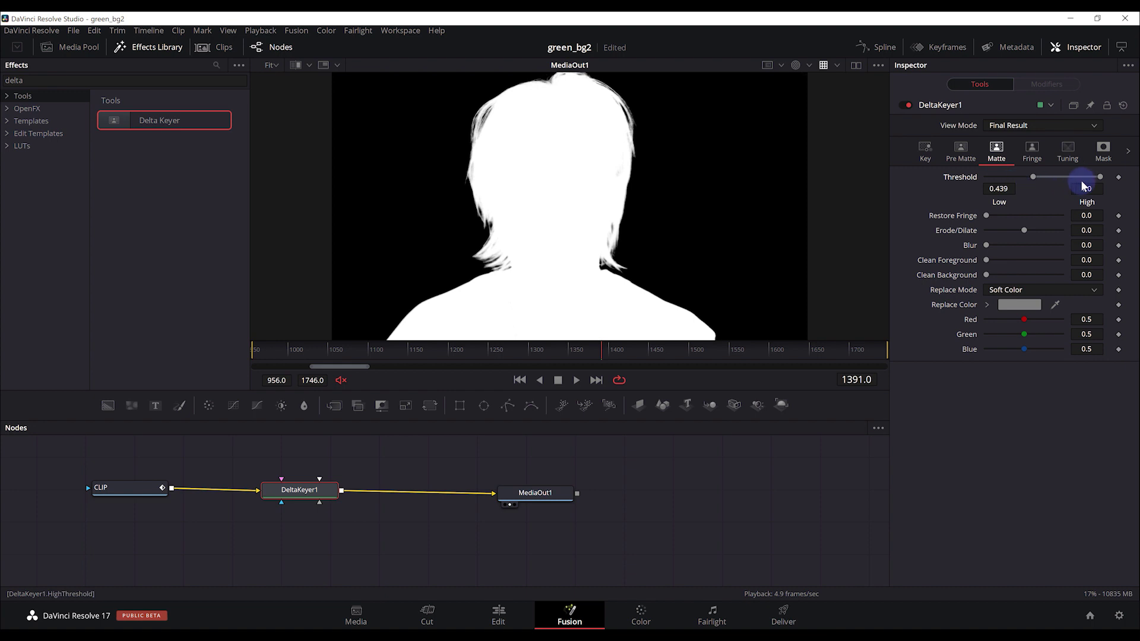
left_click_drag(1096, 176, 1091, 177)
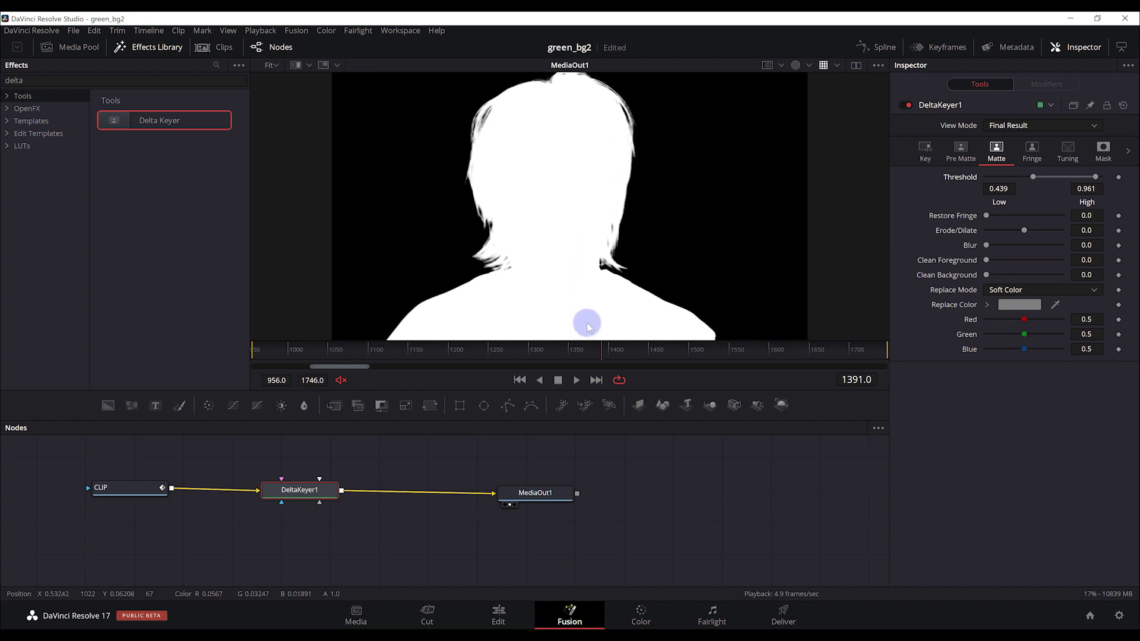
- Return to the colour view and pull the matte edge in with Erode/Dilate at -0.0016
left_click(796, 65)
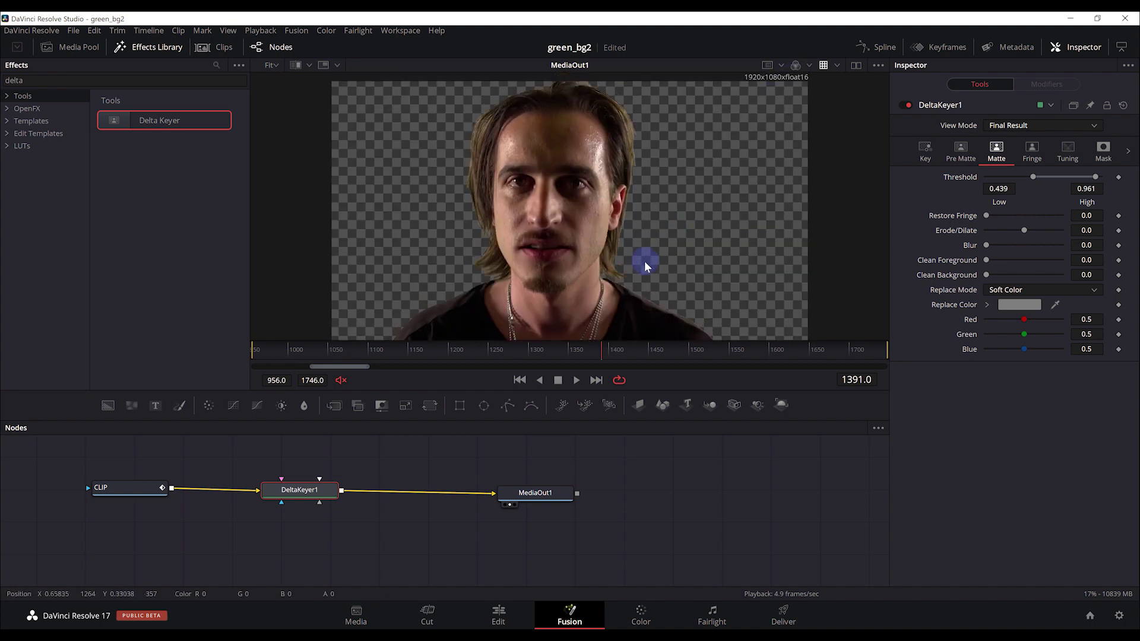
scroll(646, 261, "down", 3)
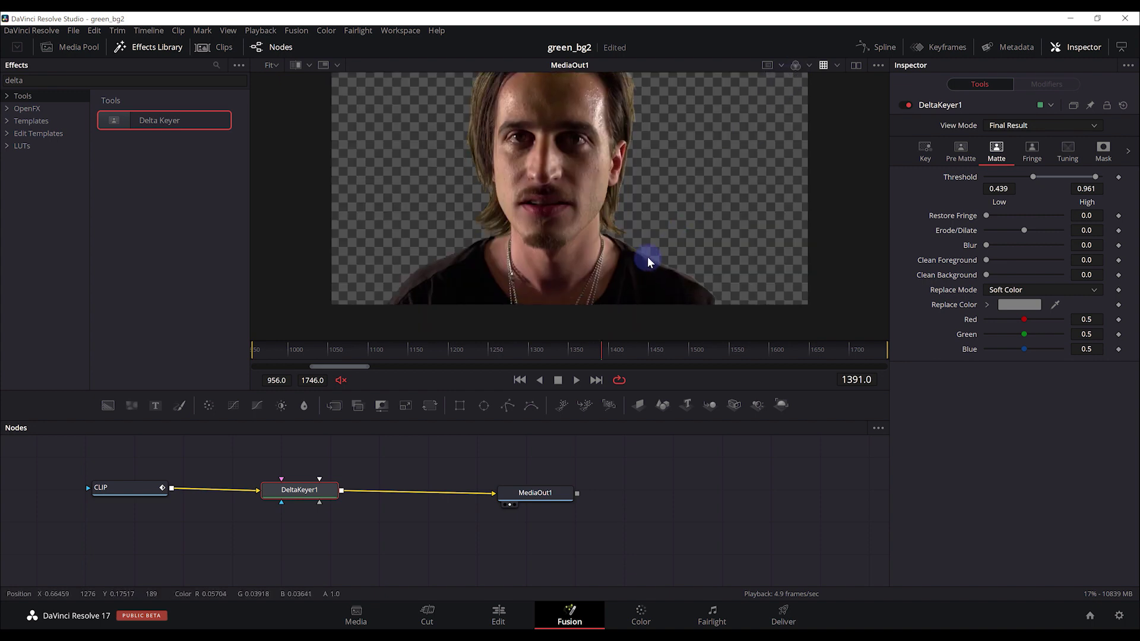
scroll(653, 249, "up", 5)
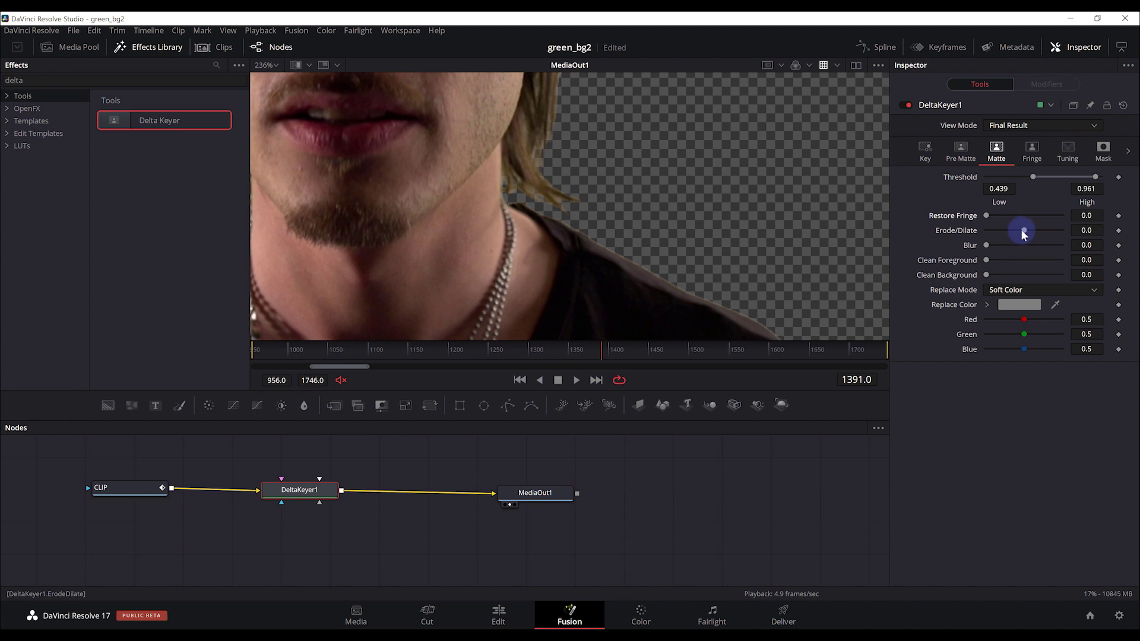
left_click_drag(1024, 231, 985, 215)
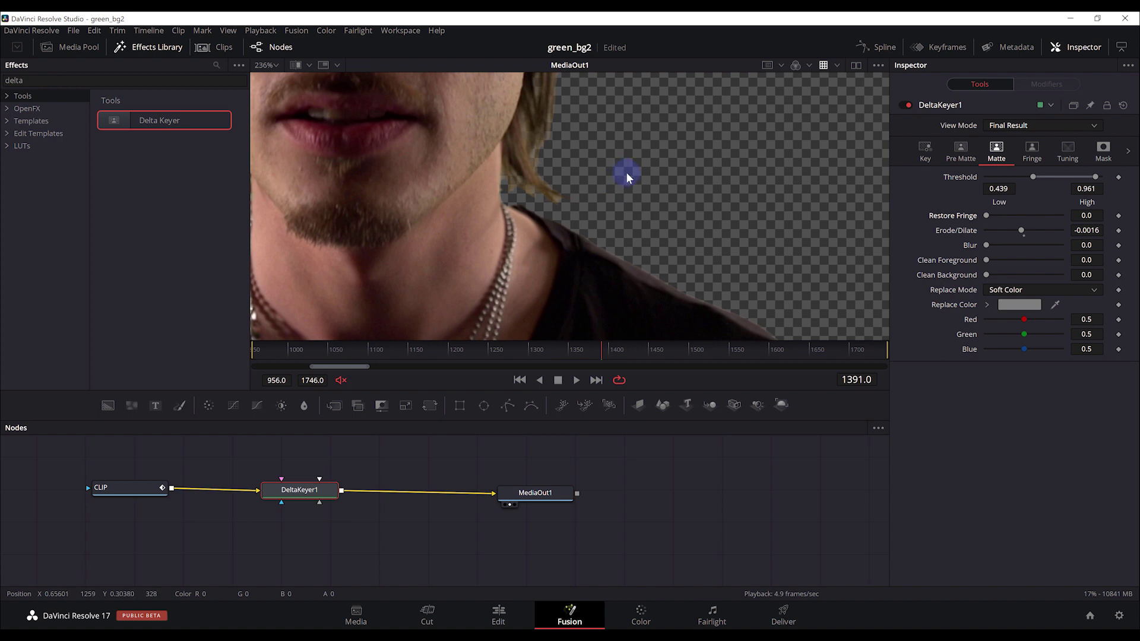
left_click_drag(625, 172, 738, 336)
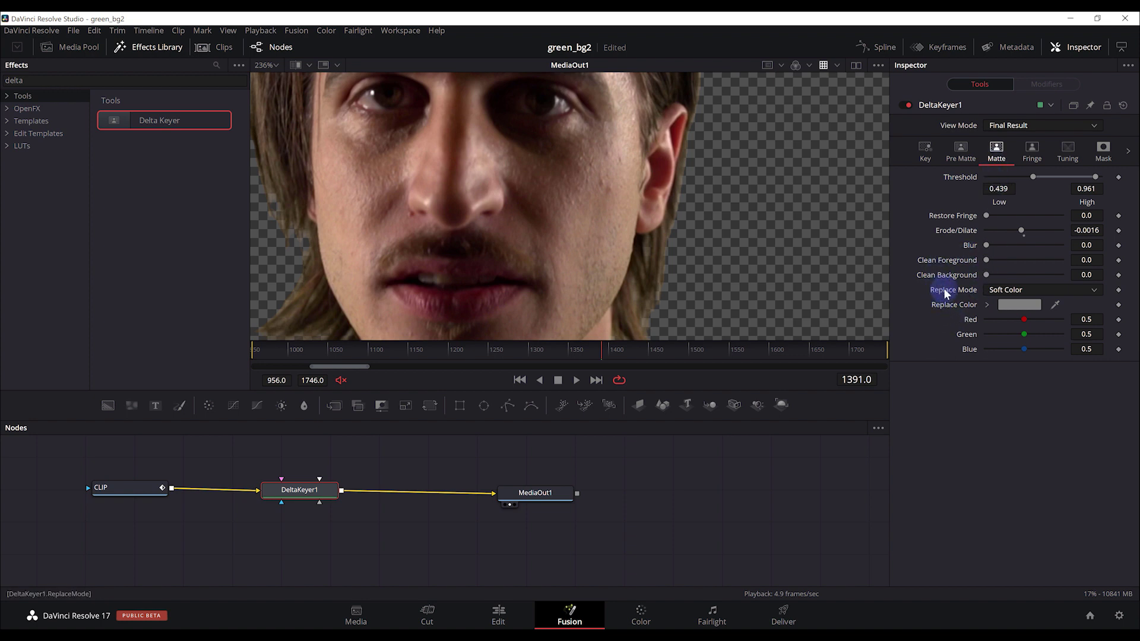
- Compare DeltaKeyer1 Replace Mode options: Soft Color, None, Source, then Soft Color again
left_click(995, 290)
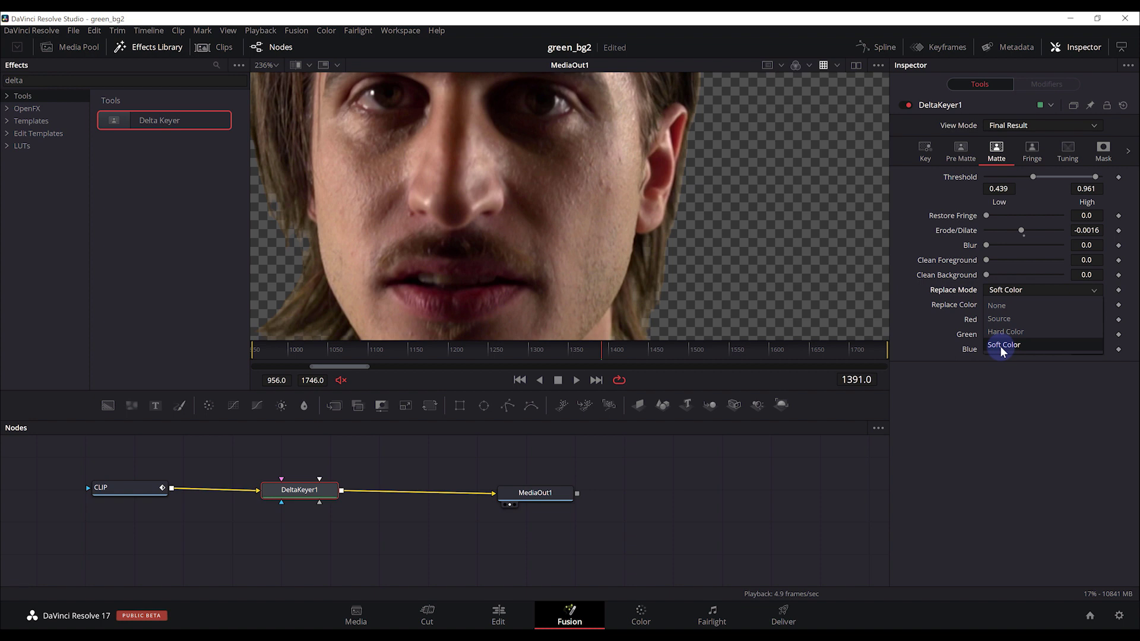
left_click(1005, 294)
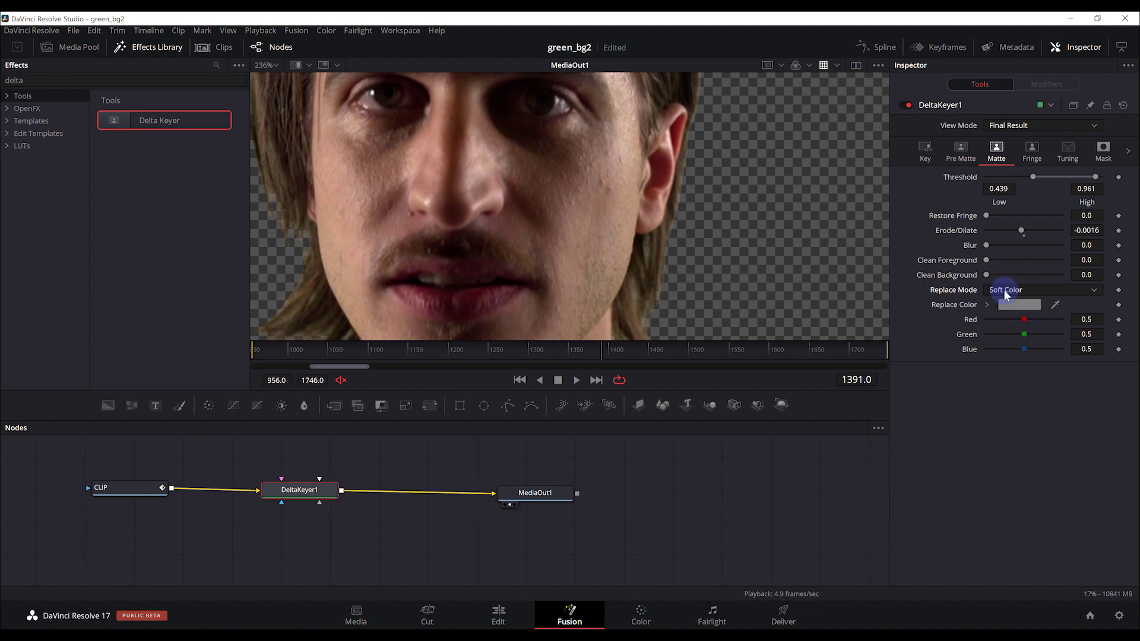
left_click(1005, 293)
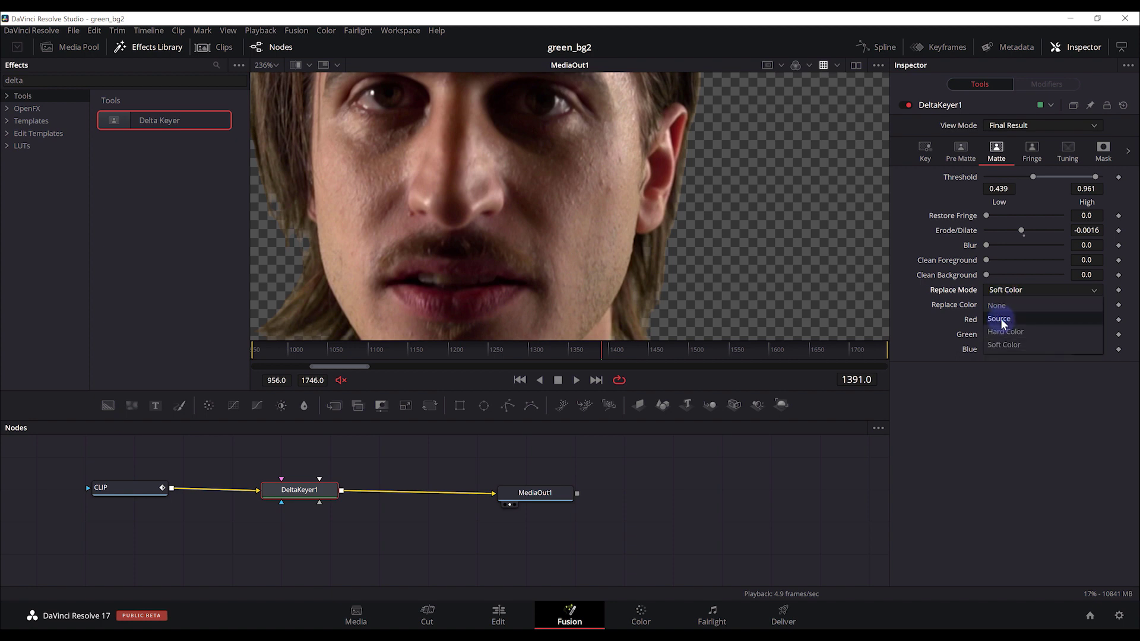
left_click(1001, 305)
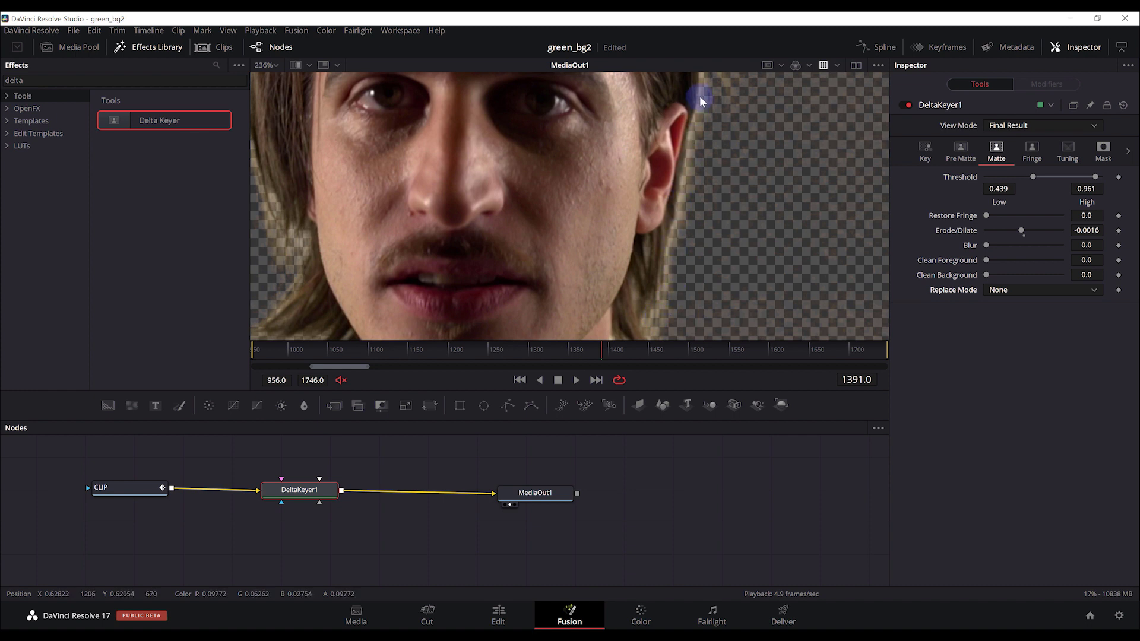
left_click(998, 291)
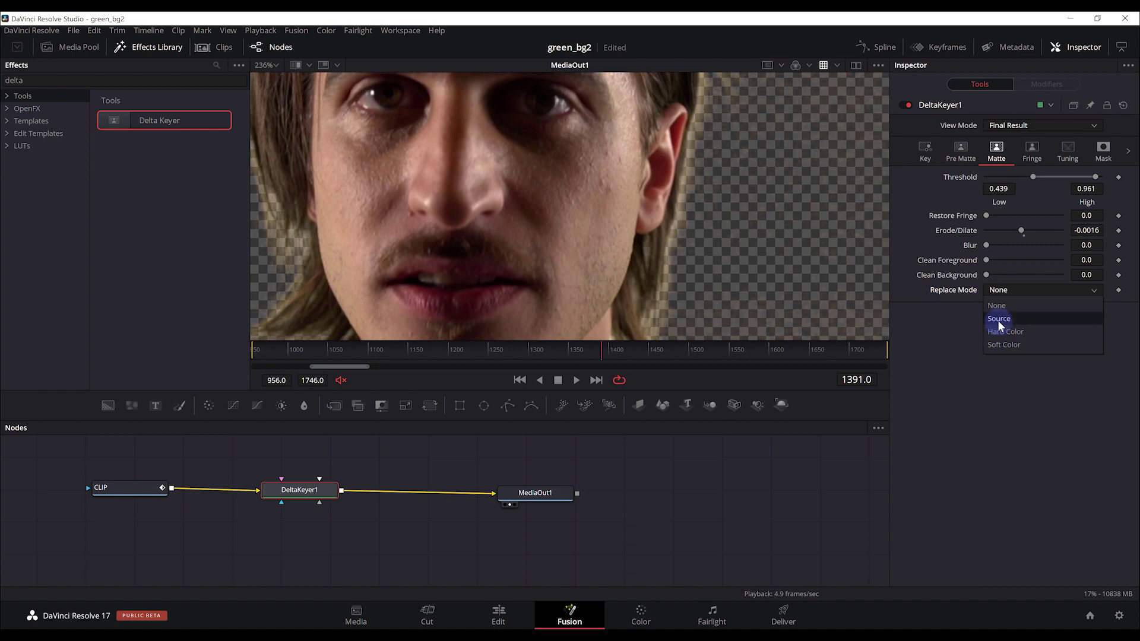
left_click(997, 320)
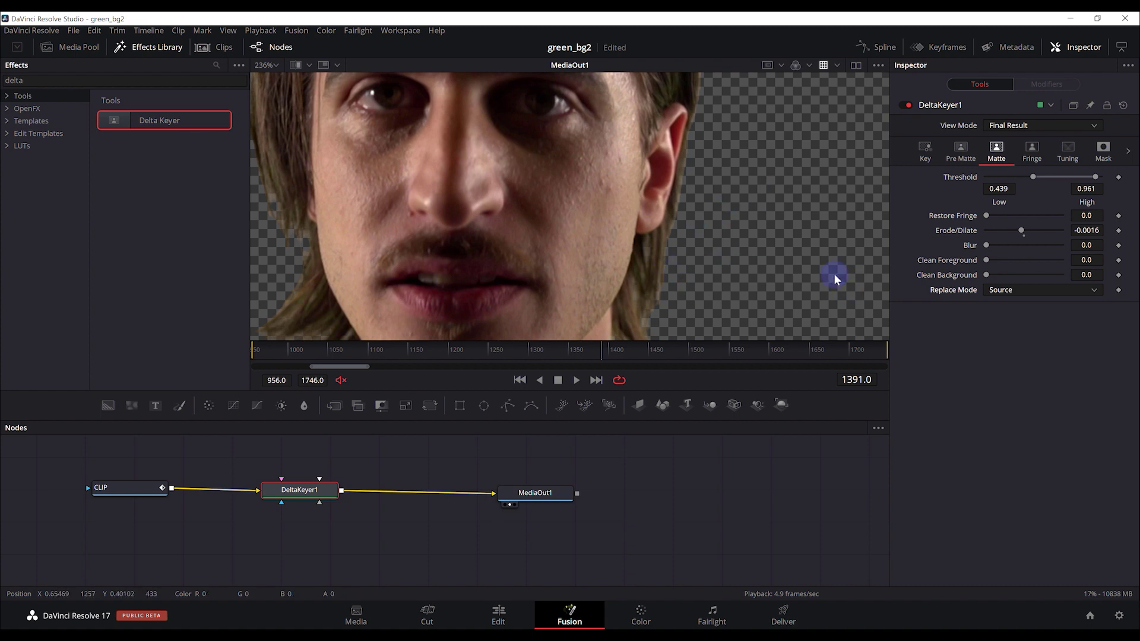
left_click(999, 291)
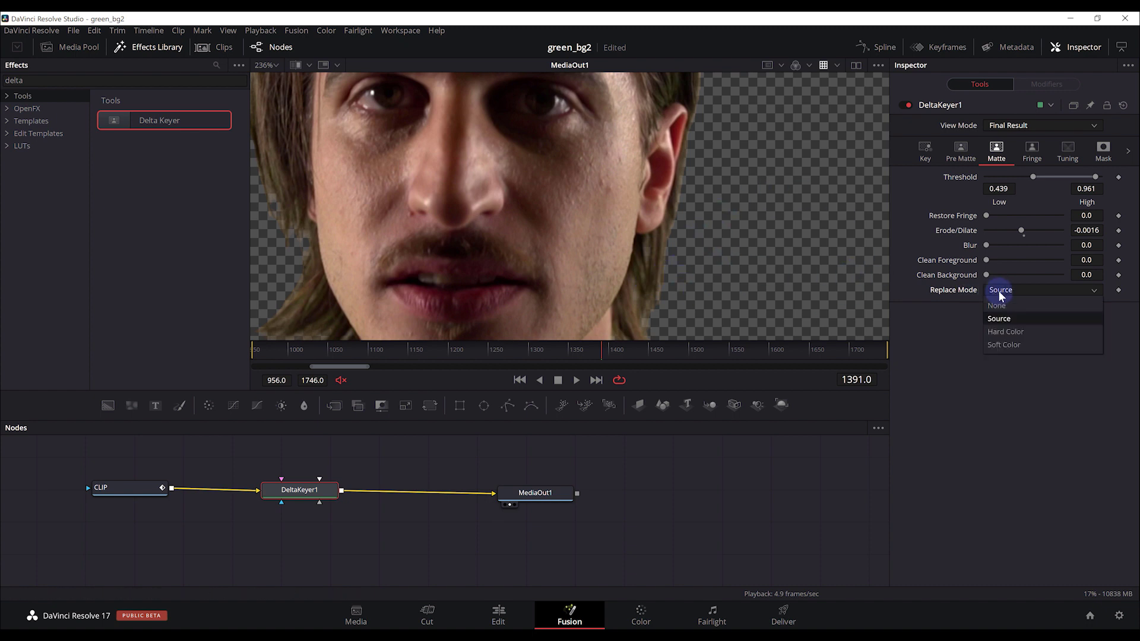
left_click(999, 345)
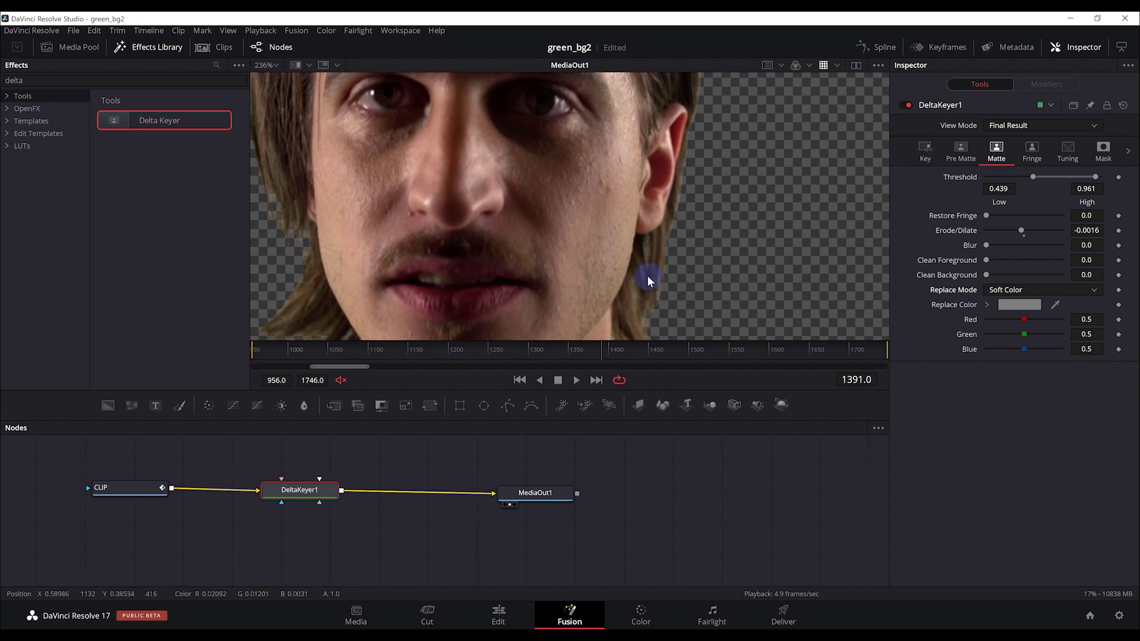
- Try Hard Color, settle the Replace Mode on Source, and fit the keyed figure in the viewer
left_click(1009, 290)
left_click(1004, 304)
left_click(1009, 290)
left_click(1004, 345)
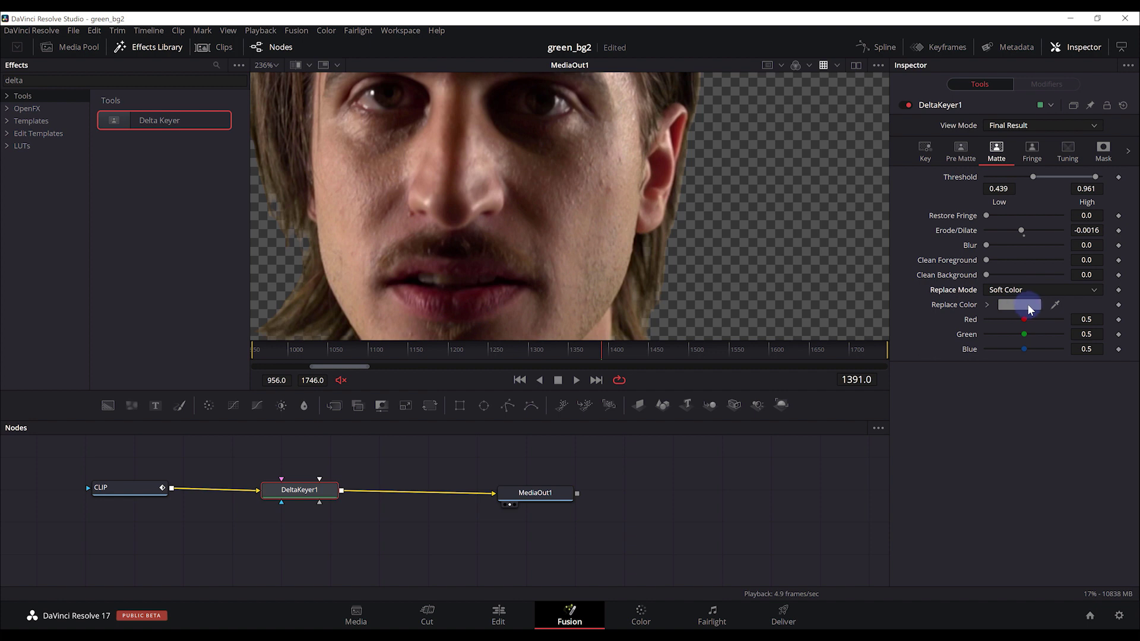
left_click(1009, 290)
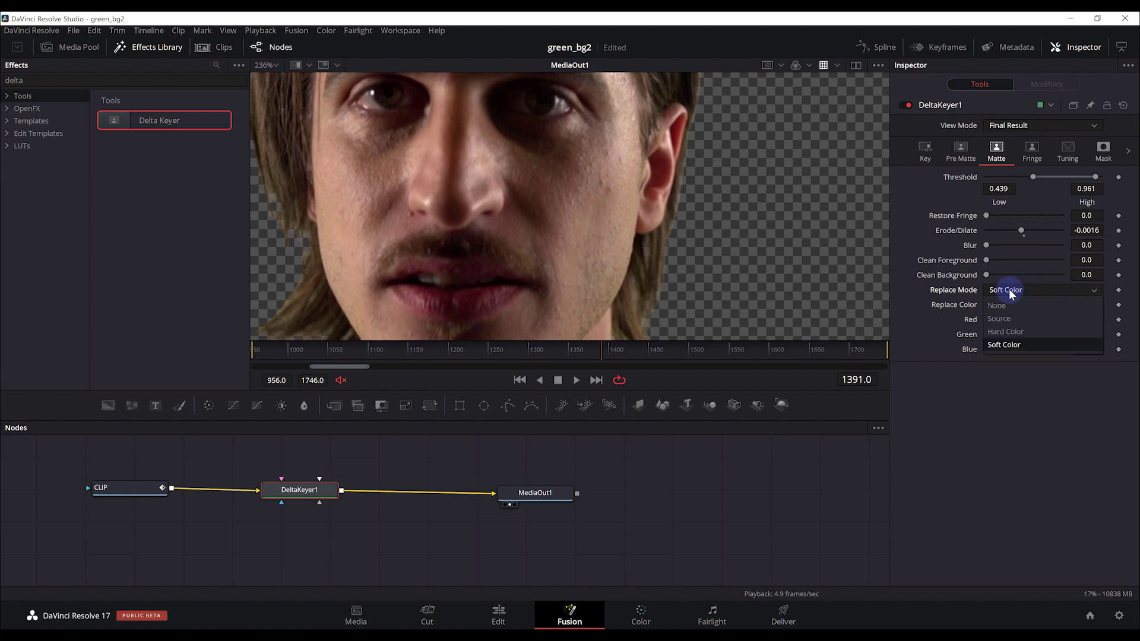
left_click(1000, 320)
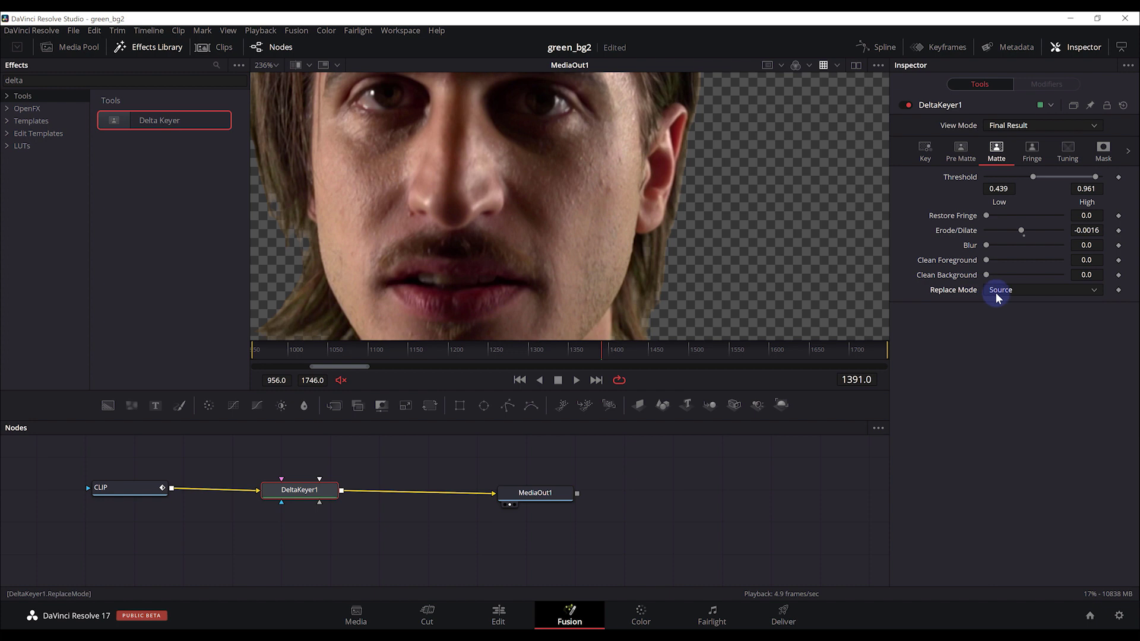
left_click(268, 65)
left_click(276, 81)
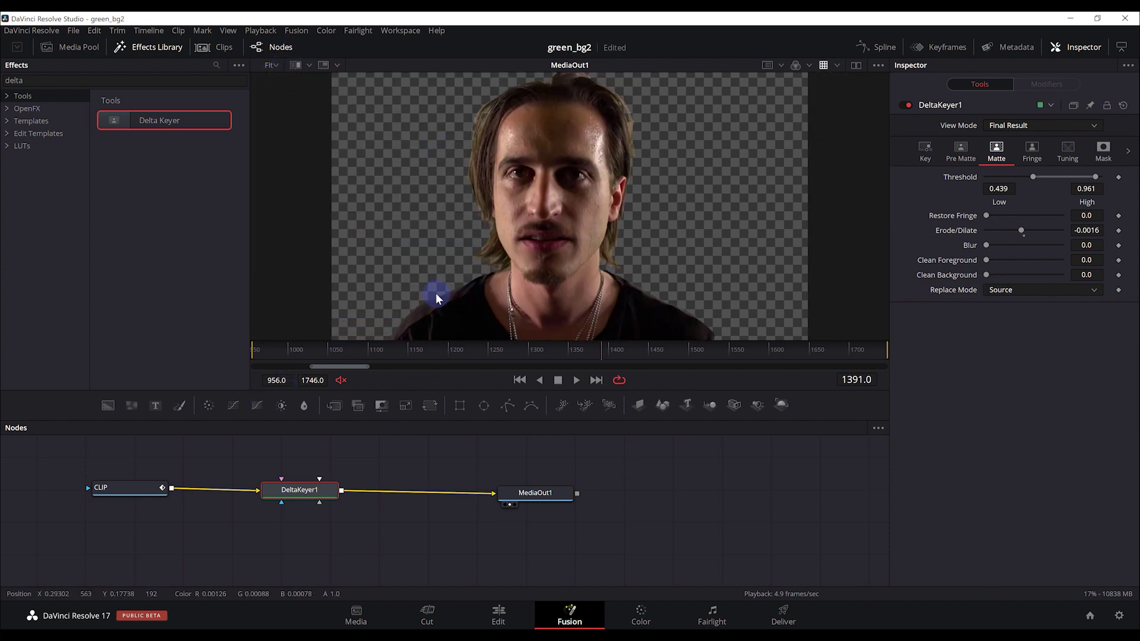
- Add the Background clip from the Media Pool as a loader node named BG
left_click(76, 49)
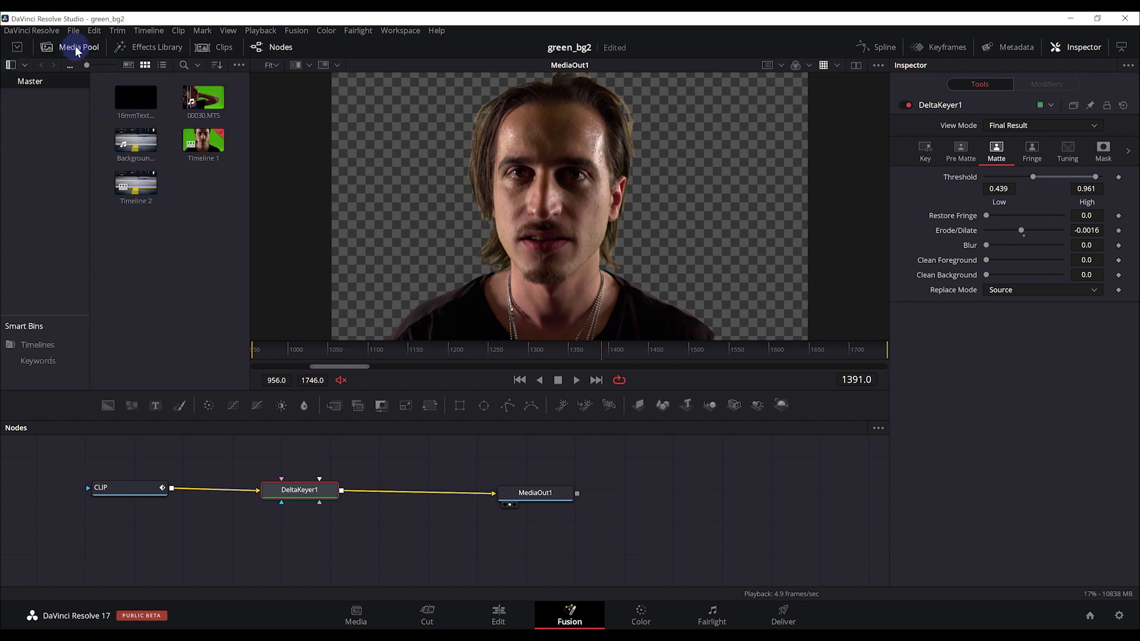
mouse_move(141, 152)
left_mouse_down()
mouse_move(211, 552)
mouse_move(130, 550)
left_mouse_up()
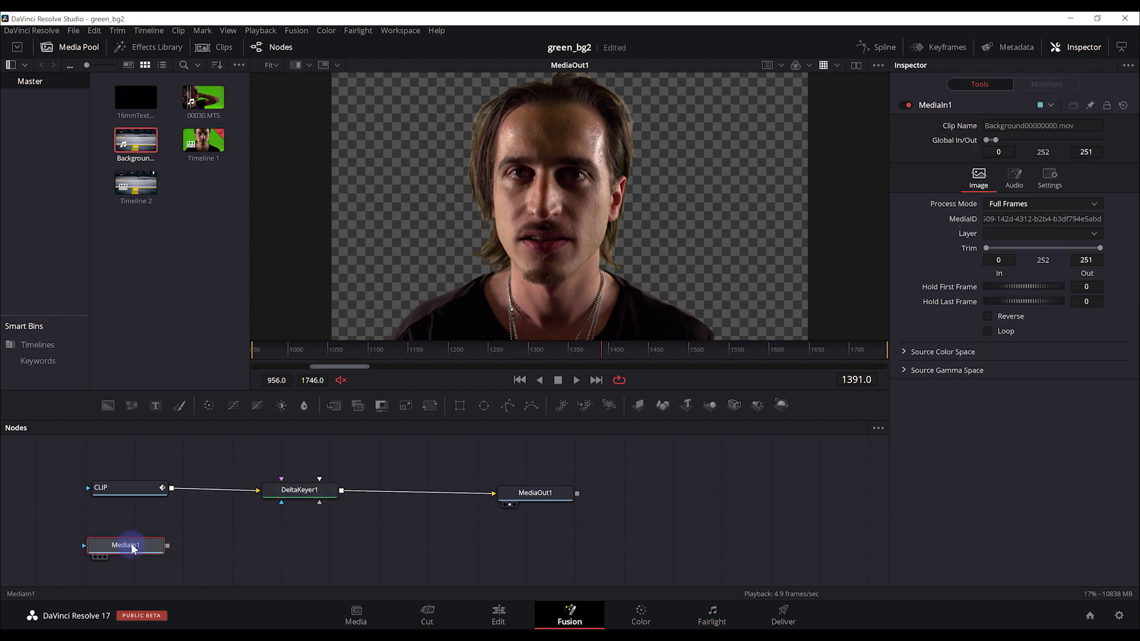
right_click(132, 548)
left_click(163, 440)
type("BG")
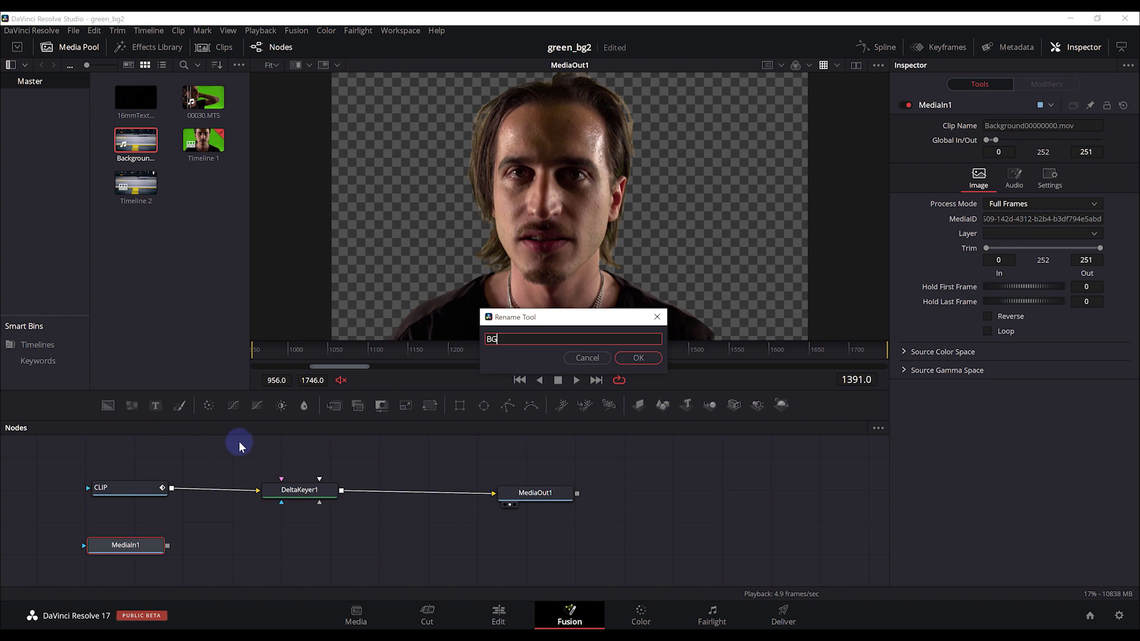
left_click(637, 358)
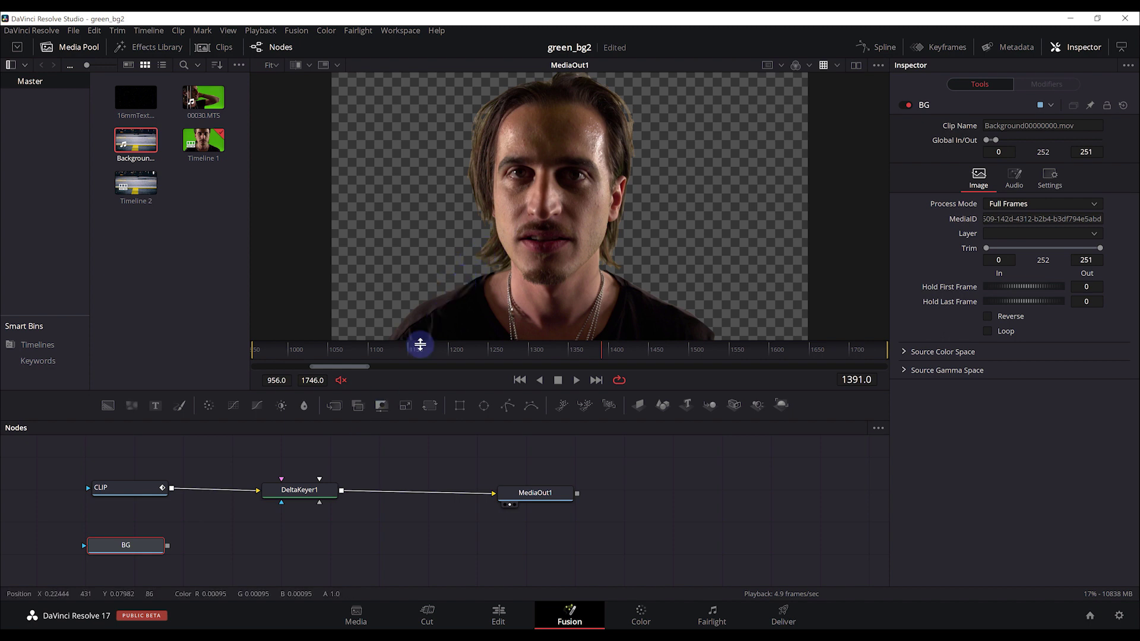
- Switch to dual viewers, hide the Media Pool, select BG and show the Keyframes timeline
left_click(320, 492)
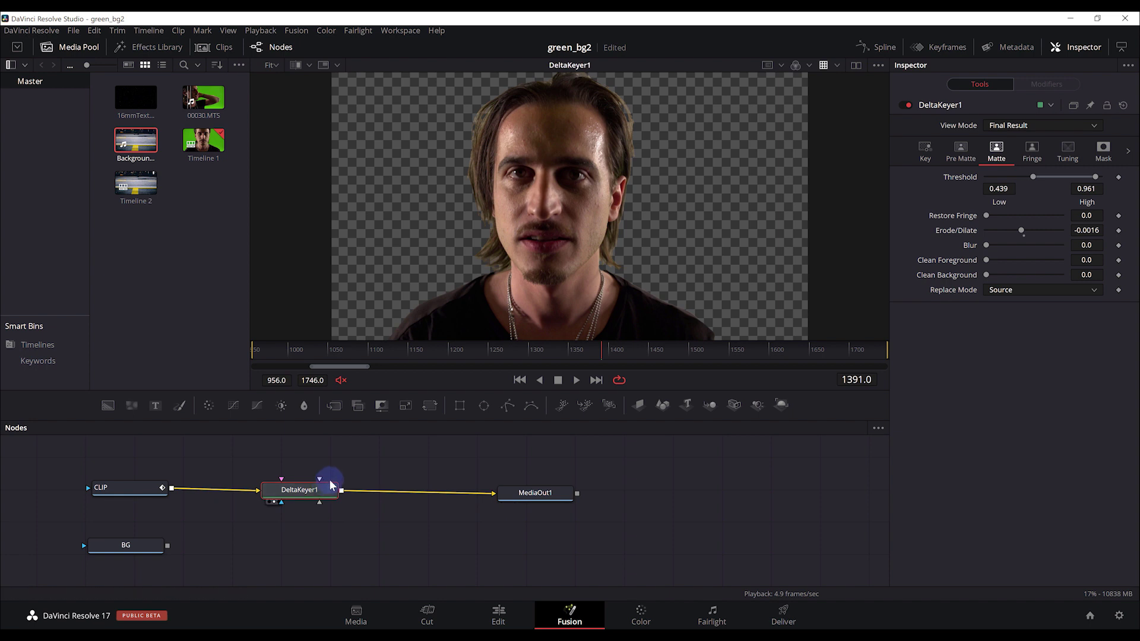
left_click(855, 65)
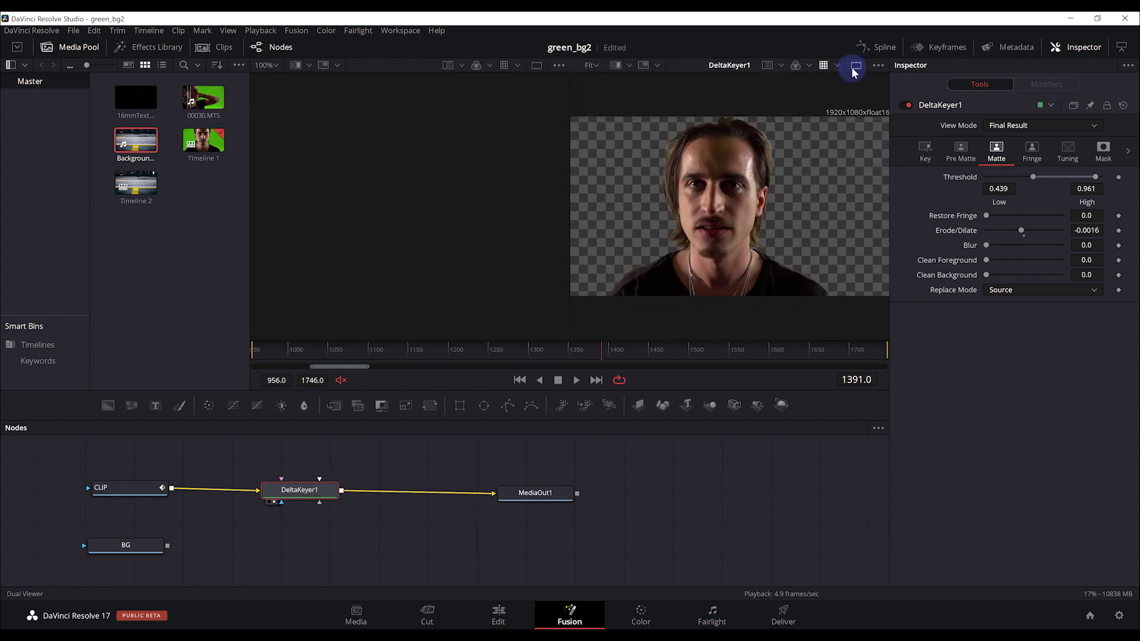
left_click(78, 50)
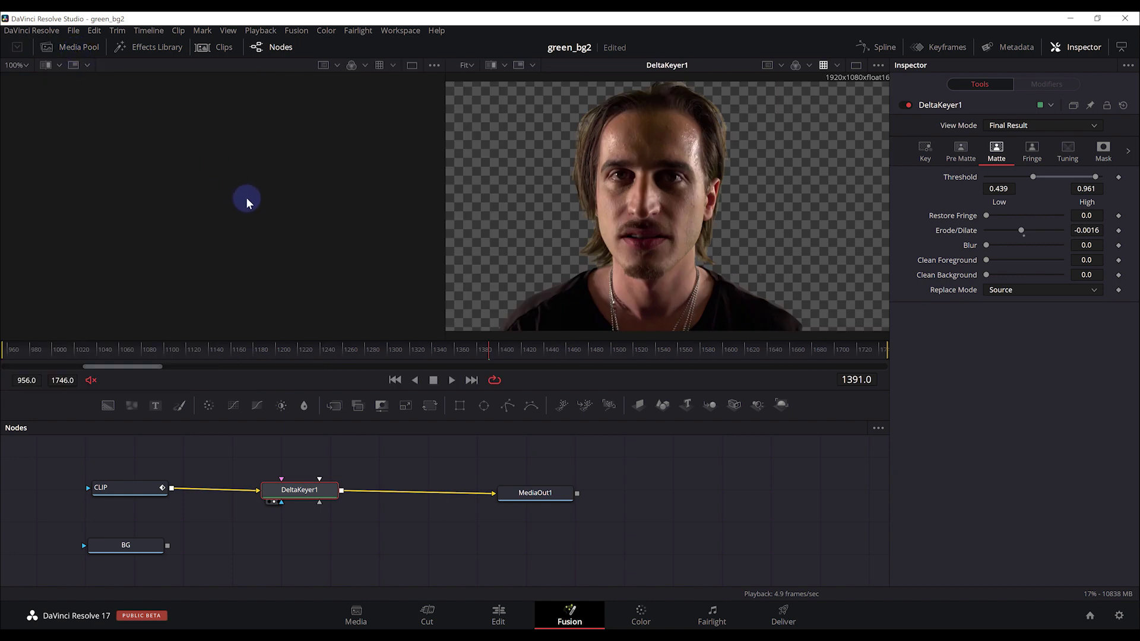
left_click(126, 552)
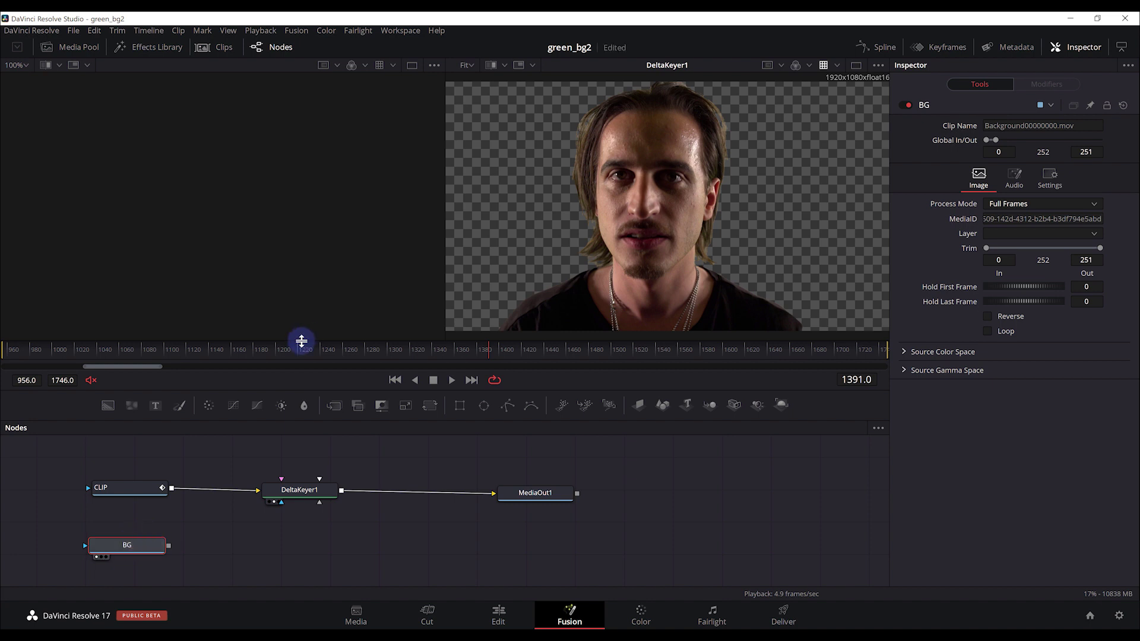
left_click(949, 48)
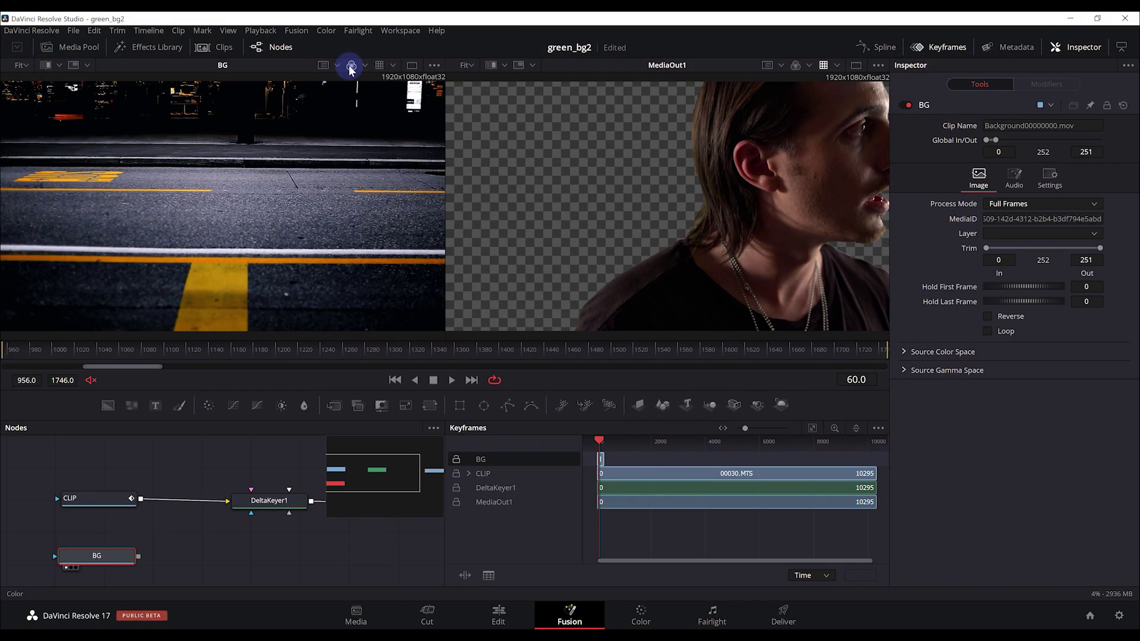
- Show the BG street image in full RGB in the left viewer at frame 160
left_click(352, 66)
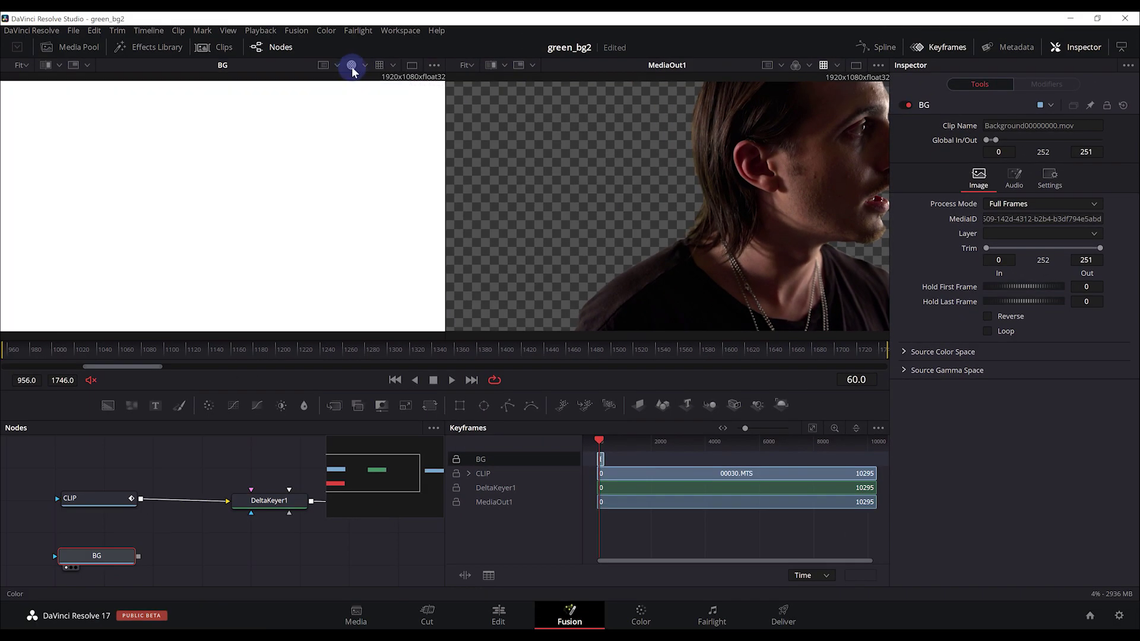
left_click(352, 68)
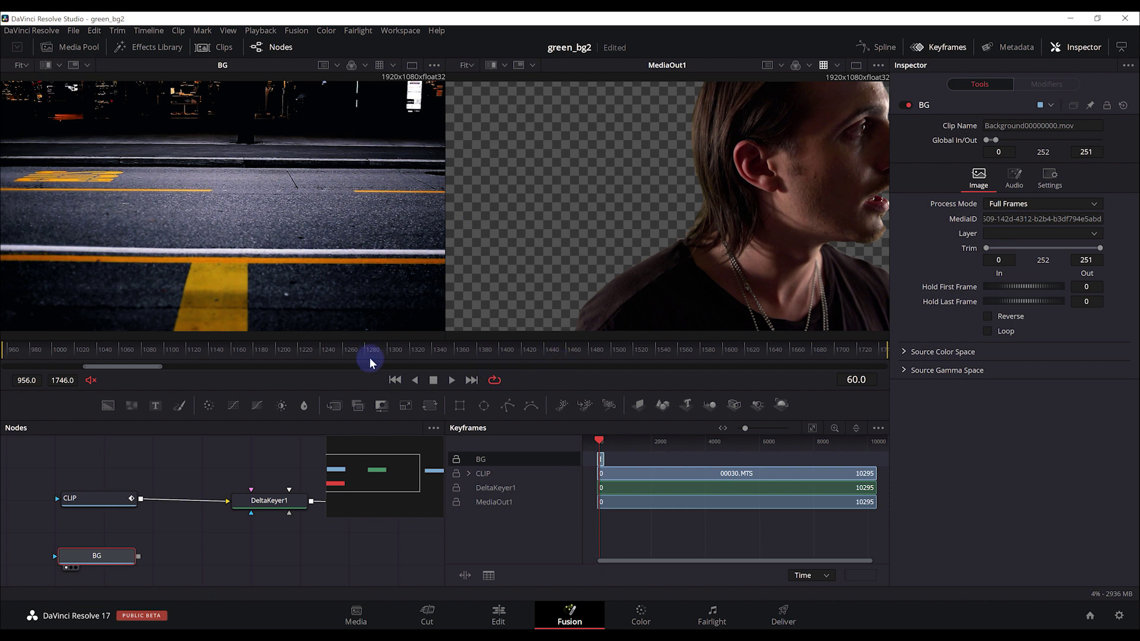
left_click(601, 444)
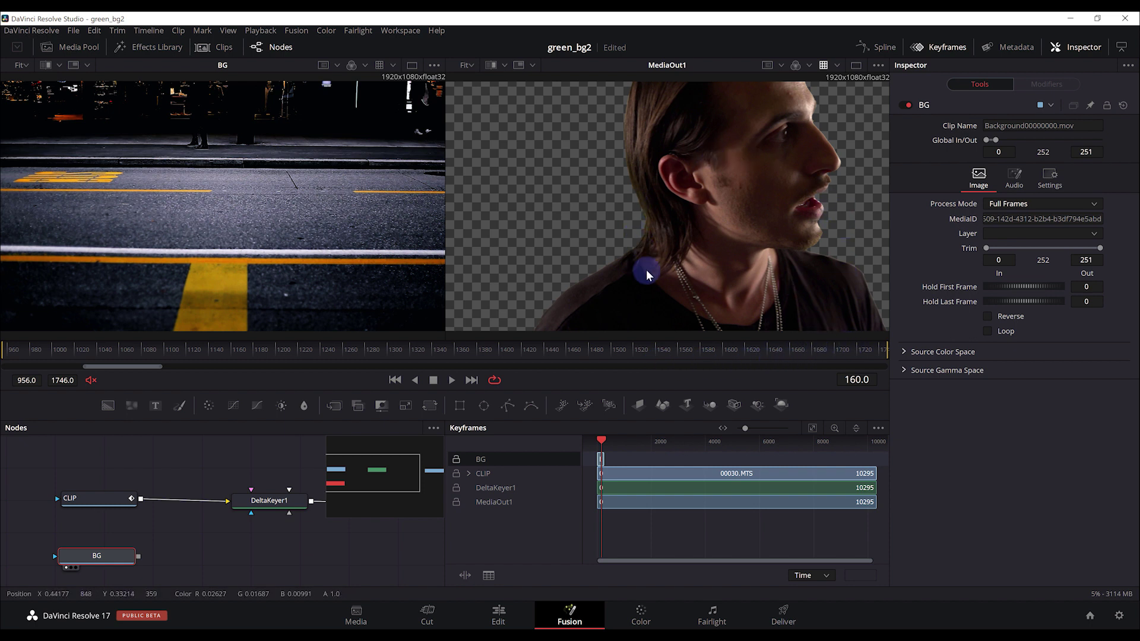
- Enable Loop on BG so it spans CLIP's full 10295 frames, and play the composite
left_click_drag(607, 462, 853, 450)
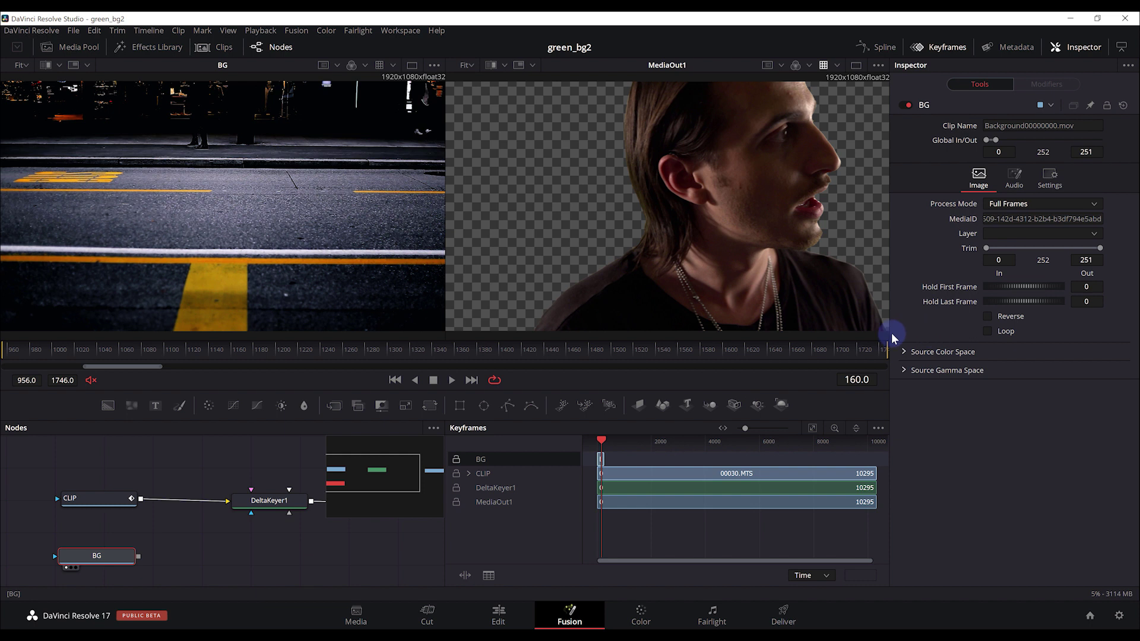
left_click(987, 331)
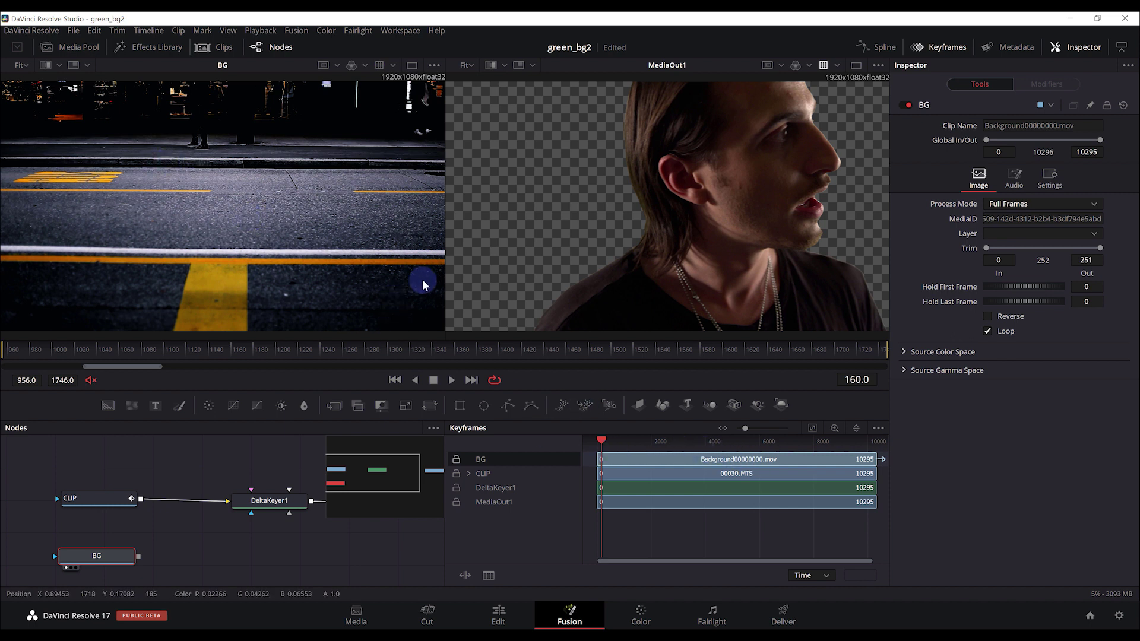
left_click(451, 381)
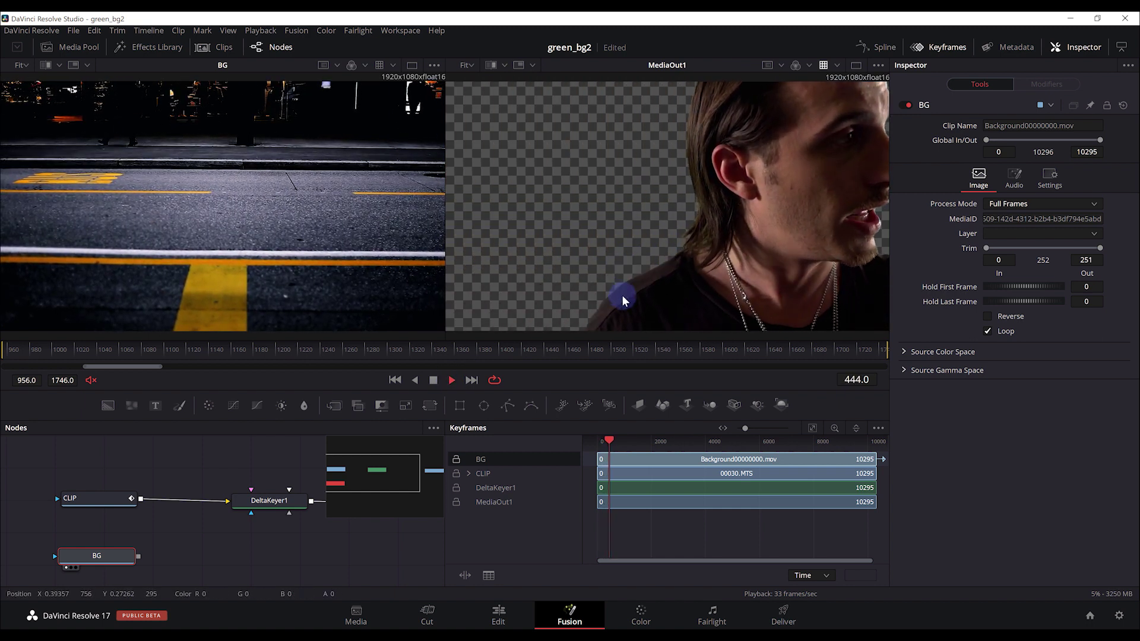
- Close the Keyframes timeline, jump ahead in the clip and stop playback at frame 1497
left_click(939, 48)
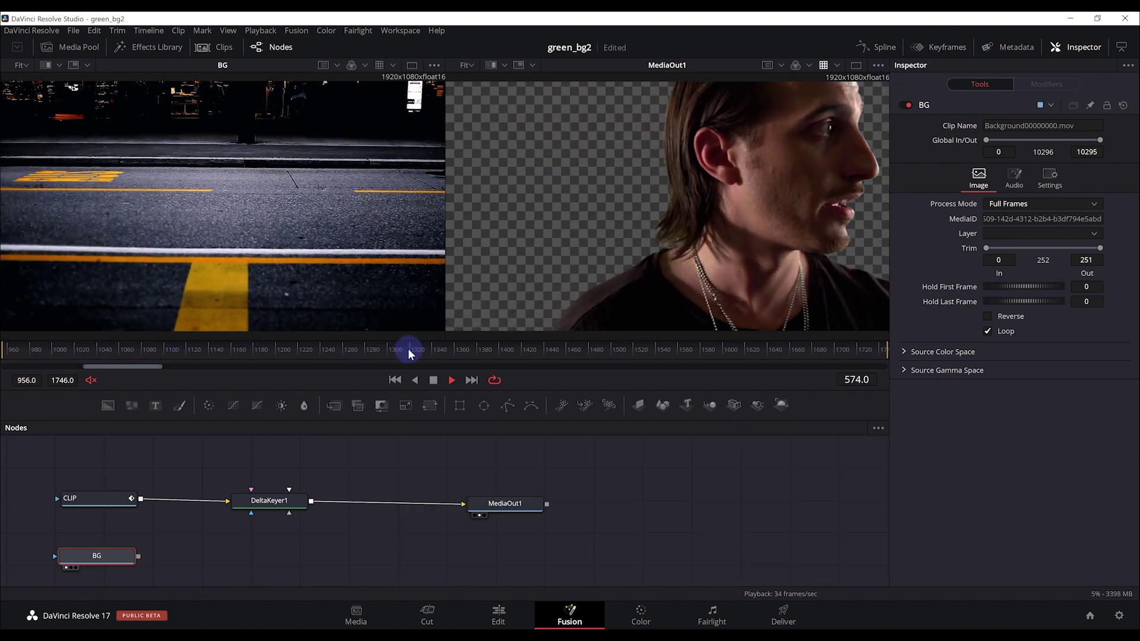
left_click(191, 357)
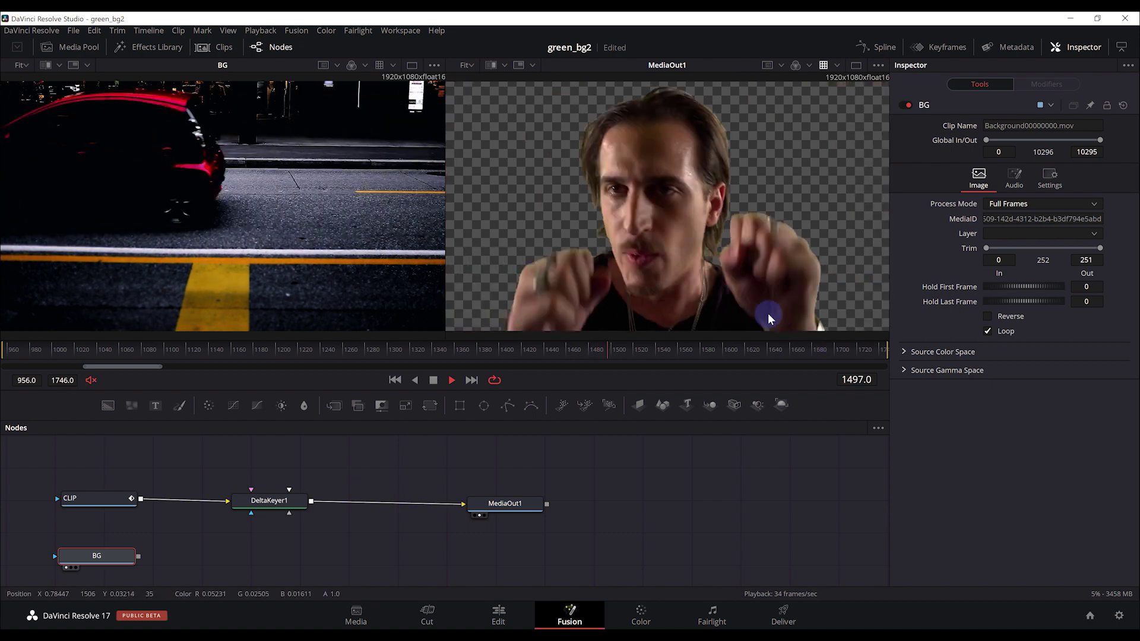
key("space")
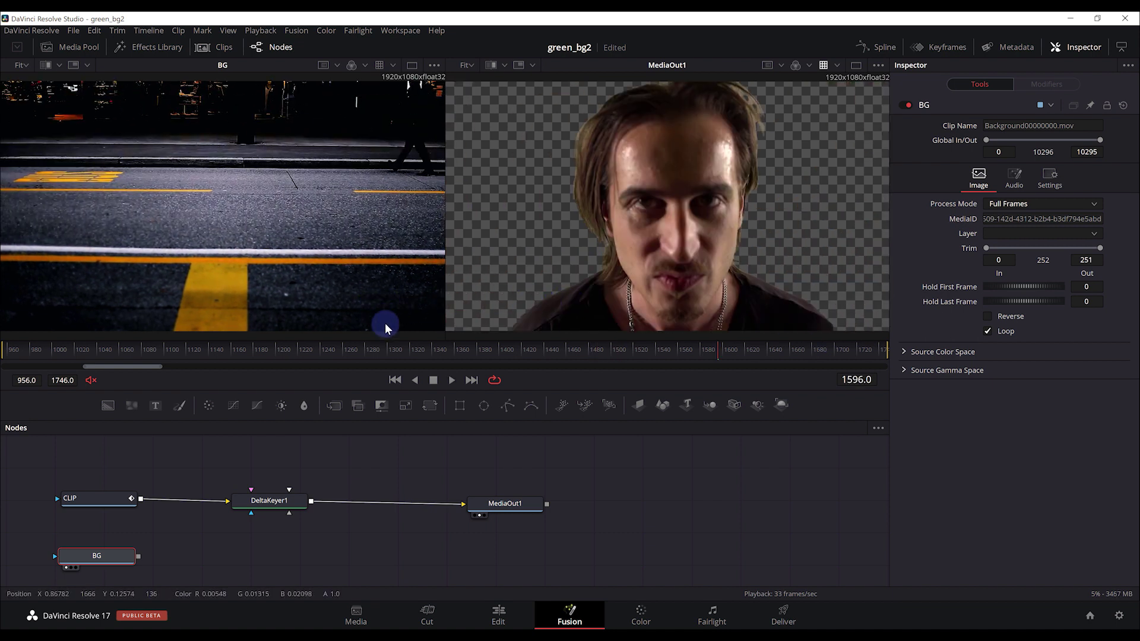
left_click(498, 618)
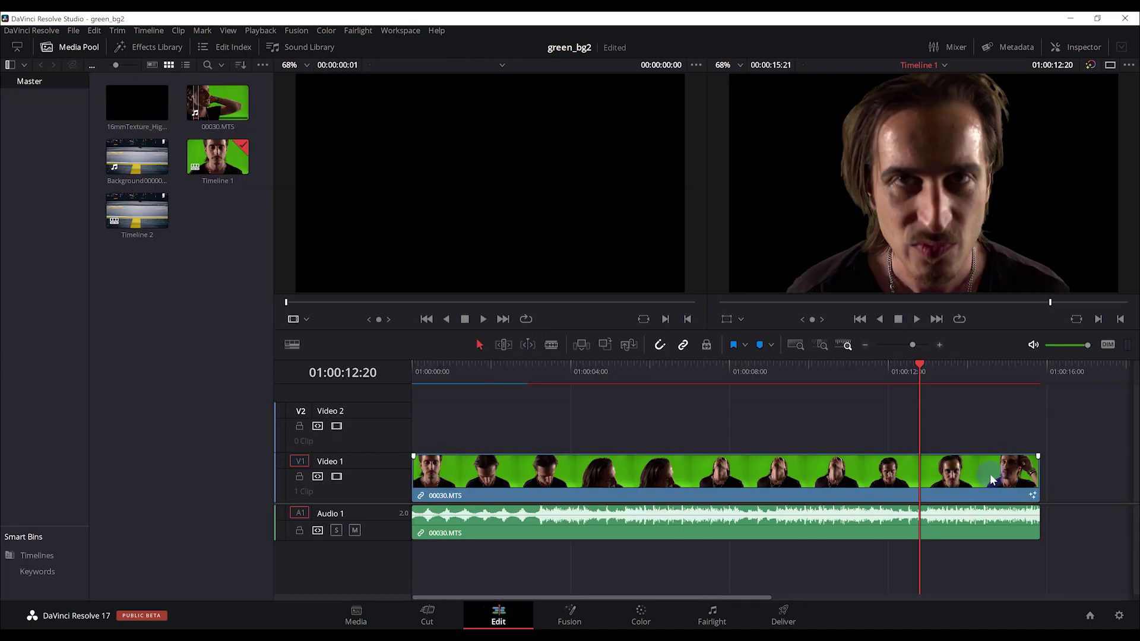
left_click(228, 120)
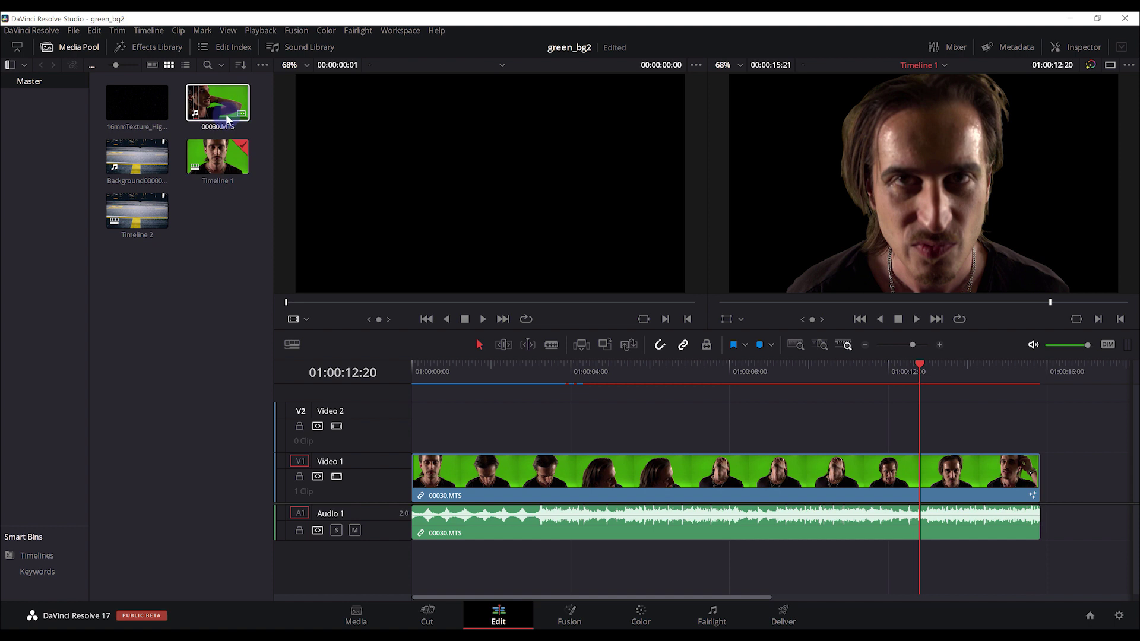
double_click(558, 476)
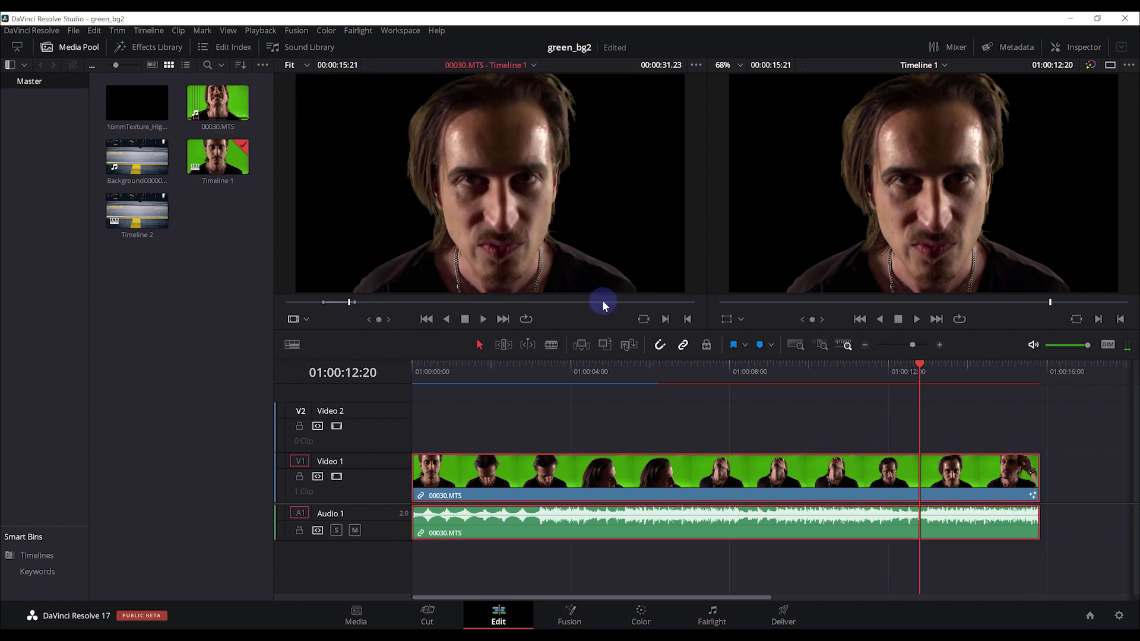
left_click(564, 619)
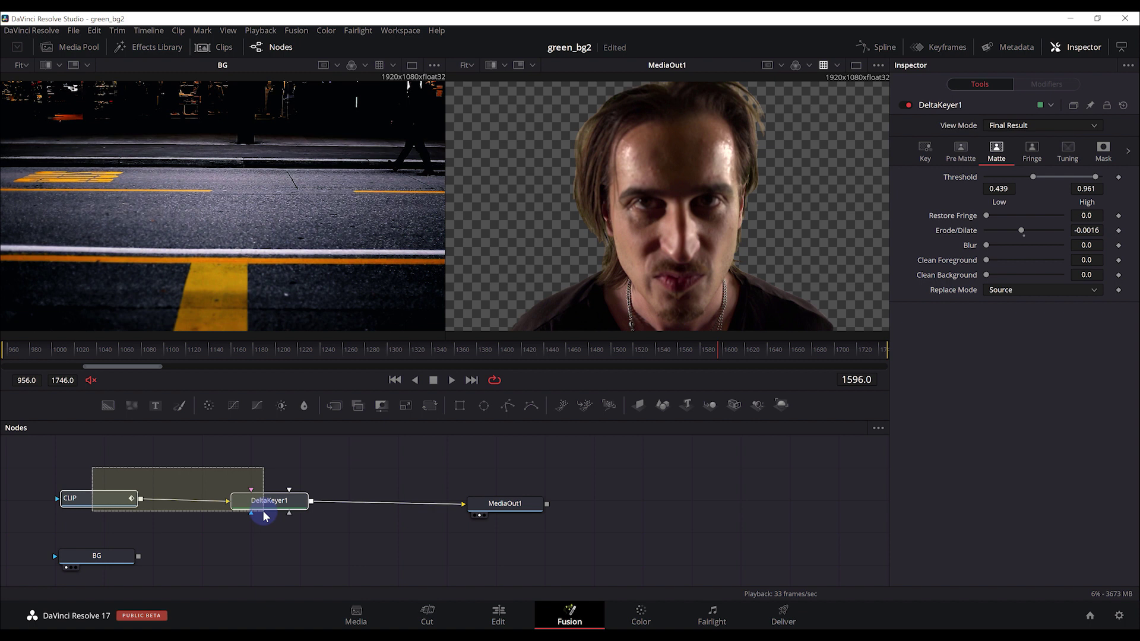
- Add a ColorCorrector1 node after DeltaKeyer1, spacing the nodes out before MediaOut1
left_click_drag(95, 466, 264, 510)
left_click_drag(264, 505, 251, 495)
left_click_drag(506, 508, 541, 494)
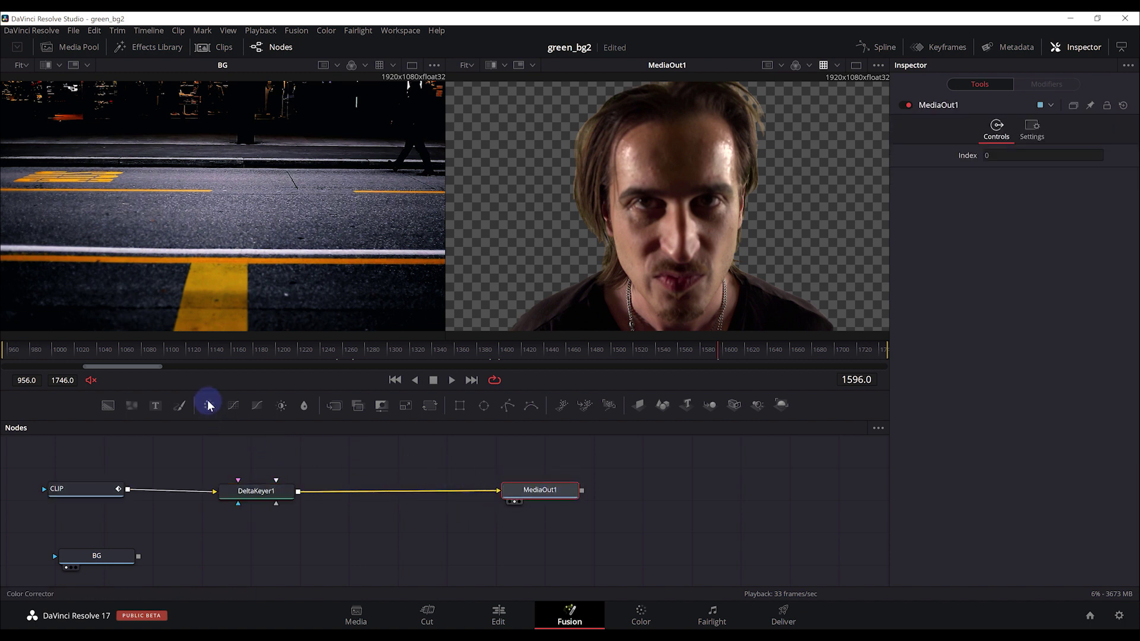
left_click(256, 491)
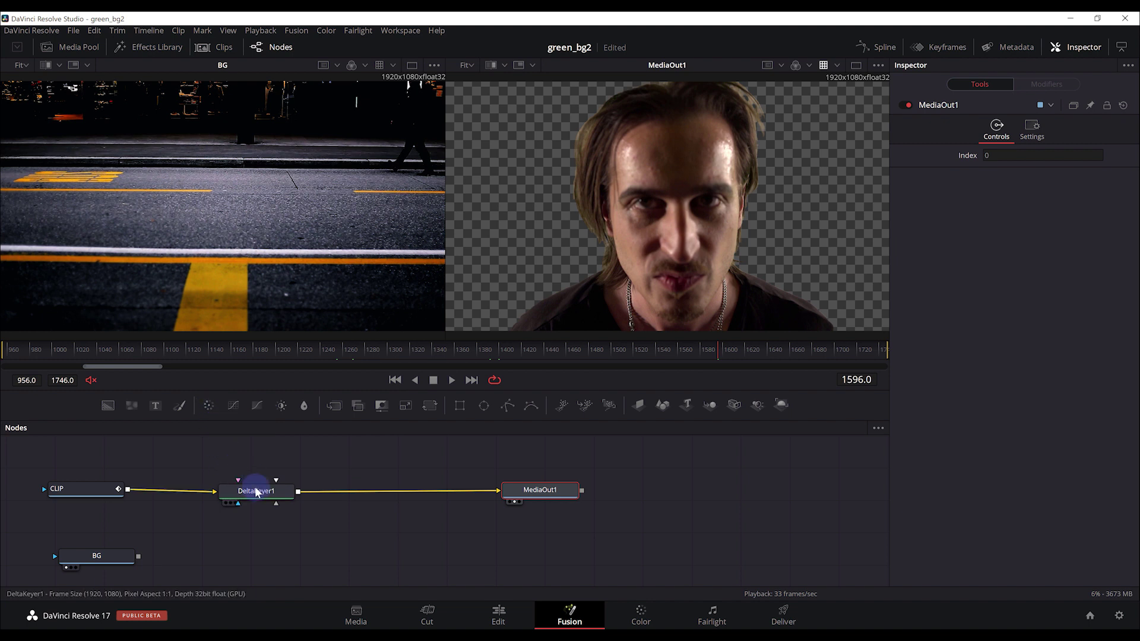
left_click(208, 405)
left_click_drag(332, 479, 360, 480)
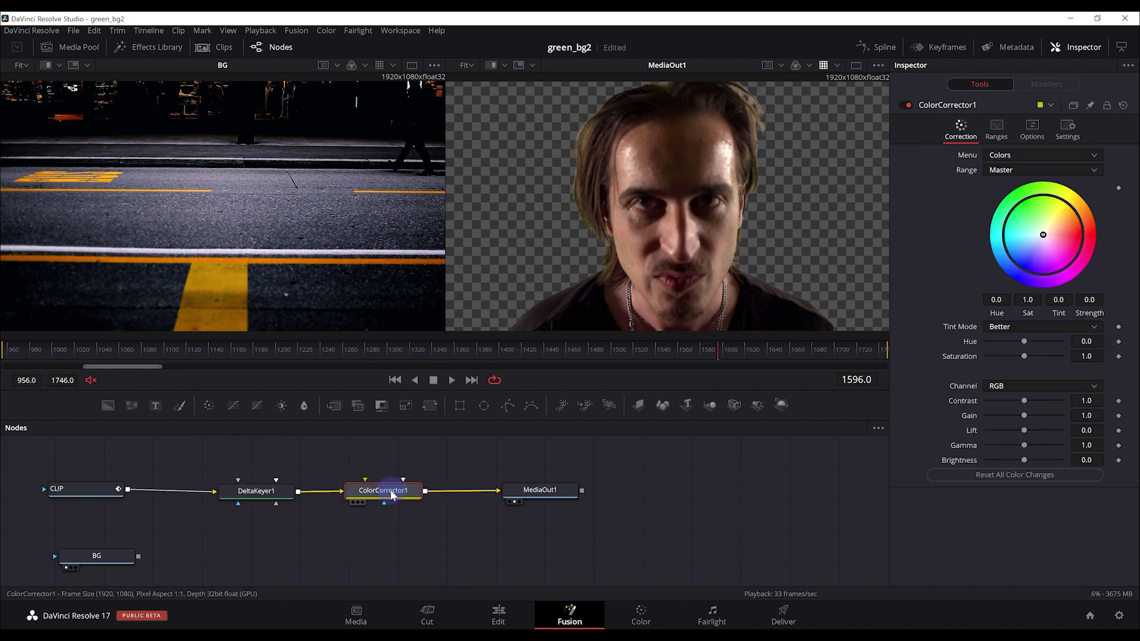
left_click_drag(536, 496, 555, 497)
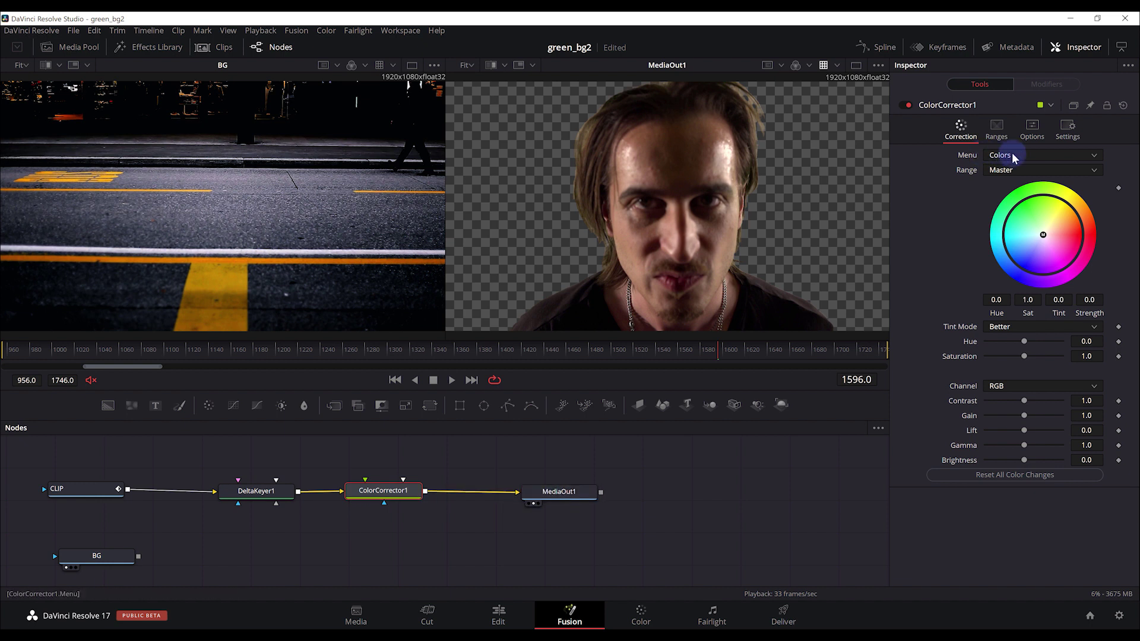
- Switch ColorCorrector1 to Suppress and pull green to 0.32 and yellow to 0.55
left_click(1006, 154)
left_click(1007, 211)
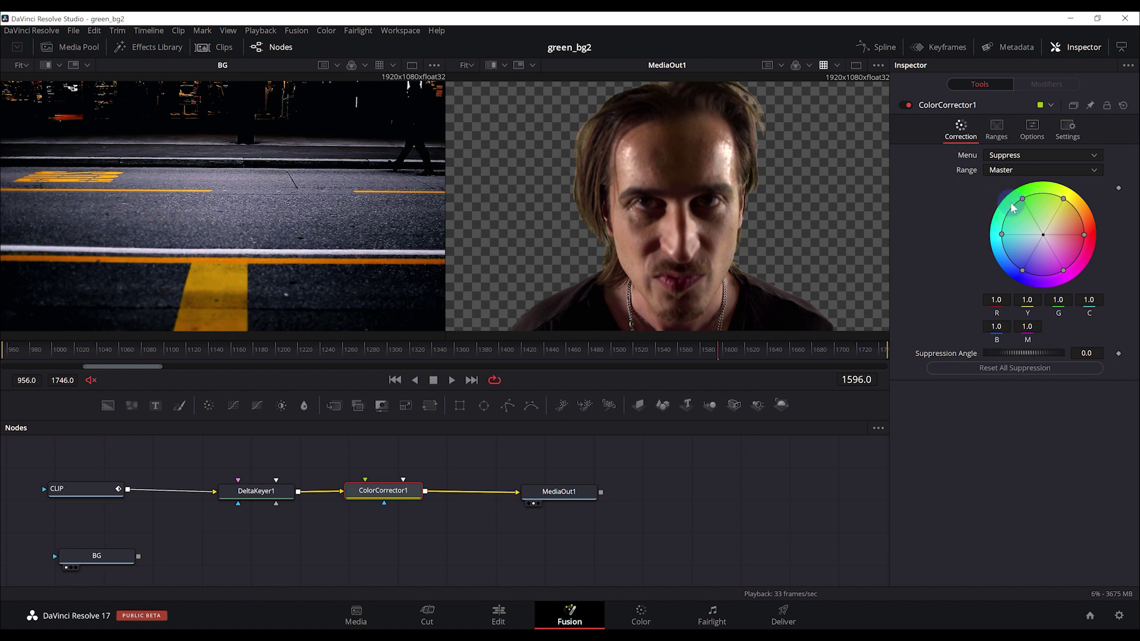
left_click_drag(1021, 205, 1032, 220)
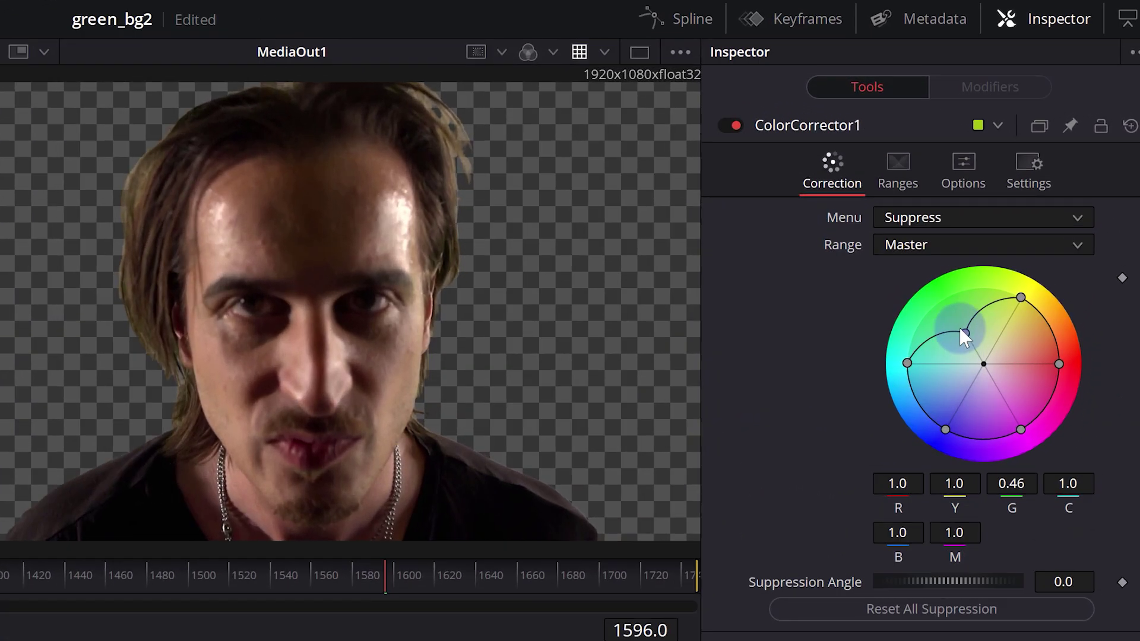
left_click_drag(971, 325, 1008, 320)
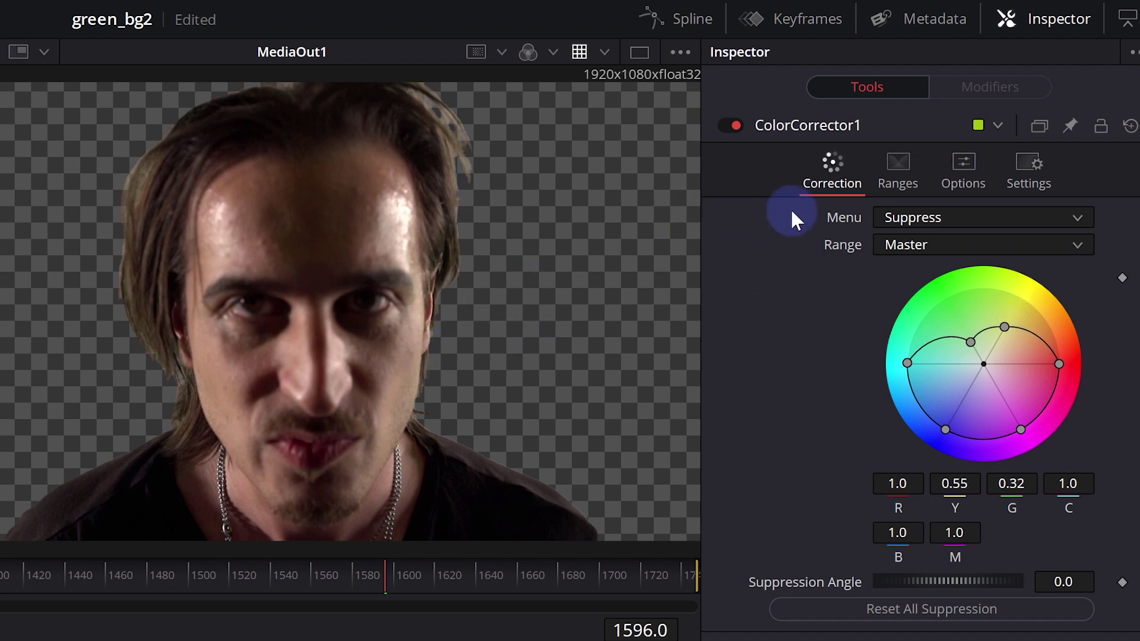
- Toggle the spill correction off and on twice to compare the result
left_click(727, 122)
left_click(734, 123)
left_click(728, 121)
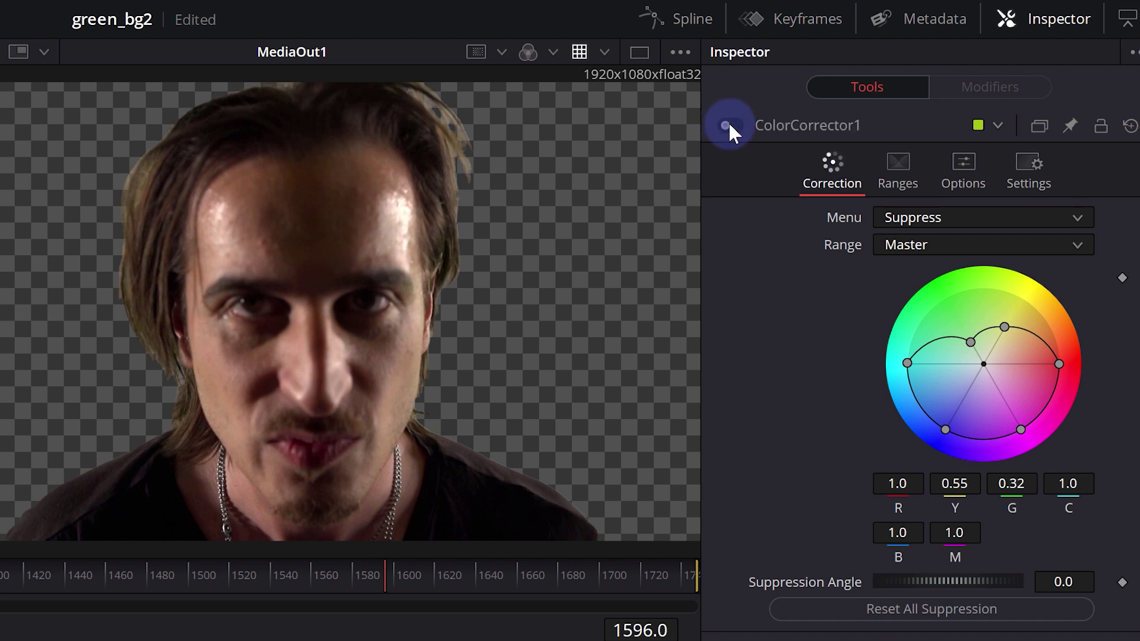
left_click(739, 123)
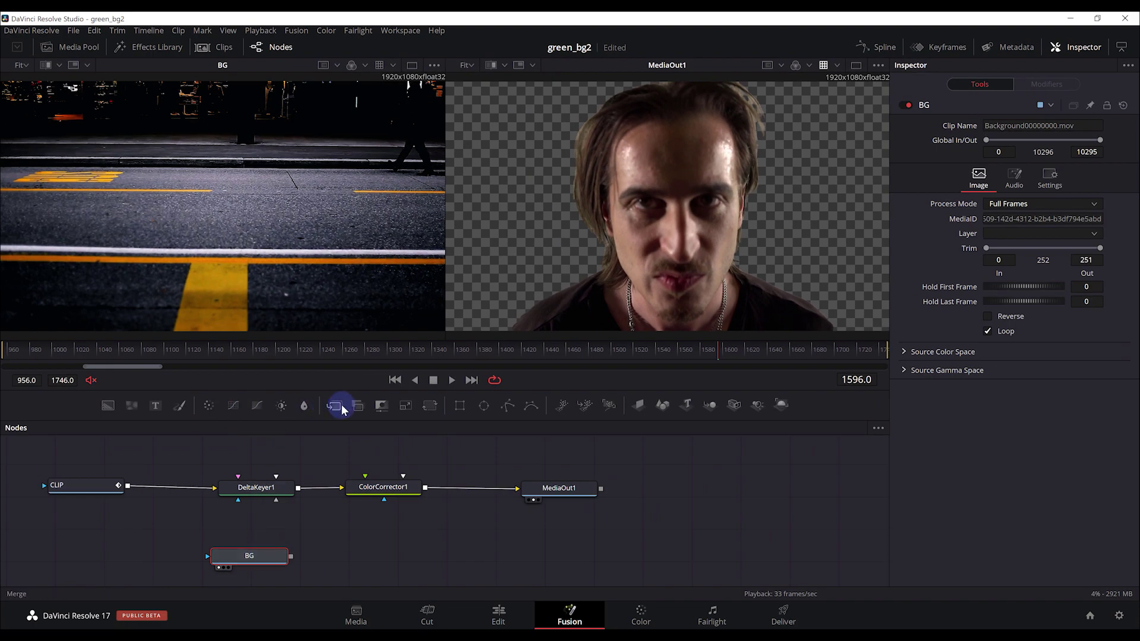
- Add Merge1 after BG, wire ColorCorrector1 to its foreground and Merge1 to MediaOut1
left_click(336, 405)
left_click_drag(359, 563, 484, 564)
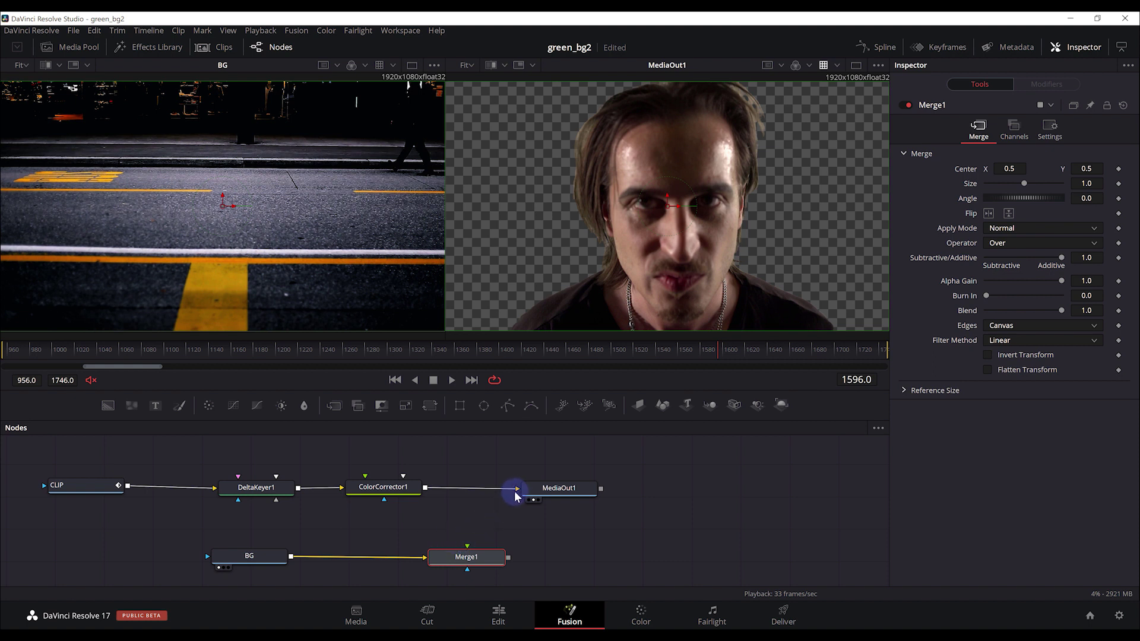
left_click_drag(515, 497, 467, 546)
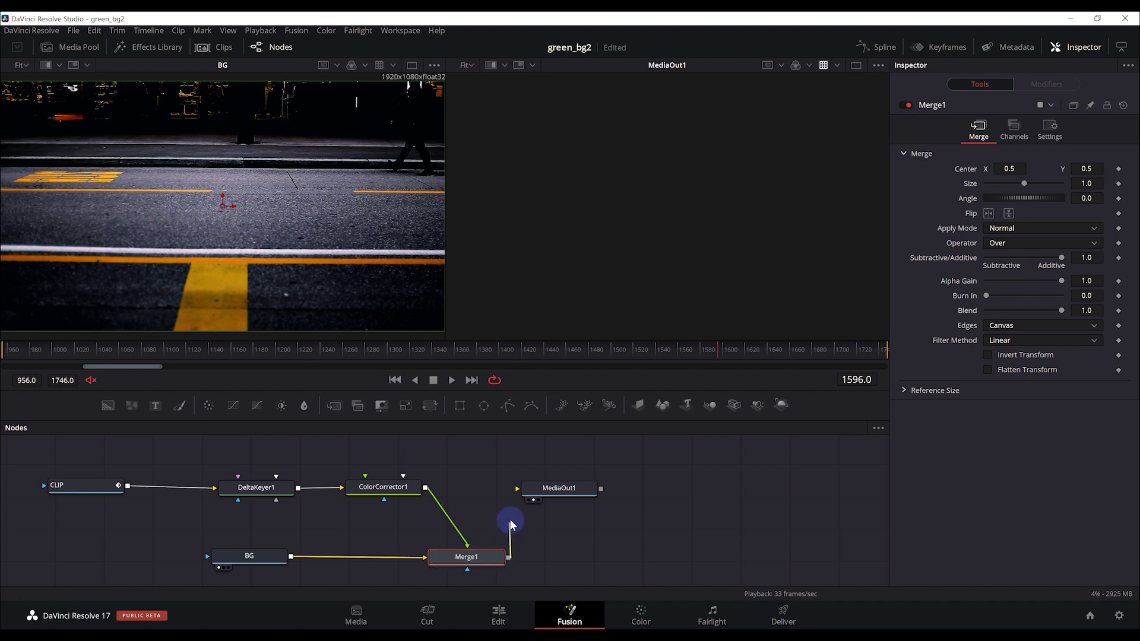
left_click_drag(515, 497, 581, 493)
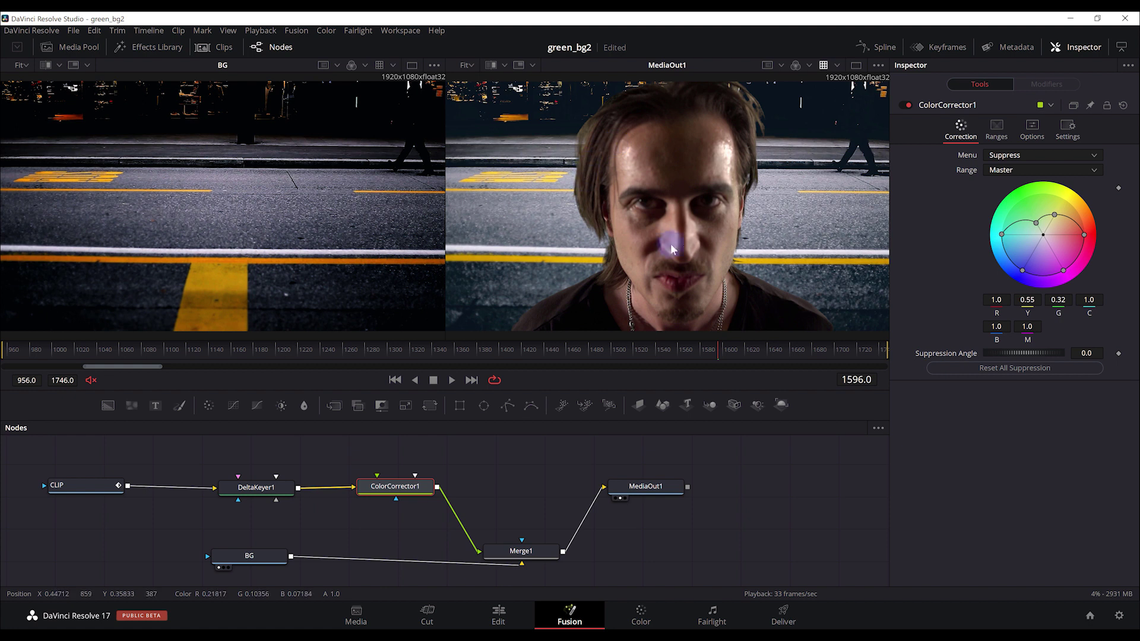
- Review the composite in one large viewer through frame 1425, save, and select the BG node
left_click(855, 65)
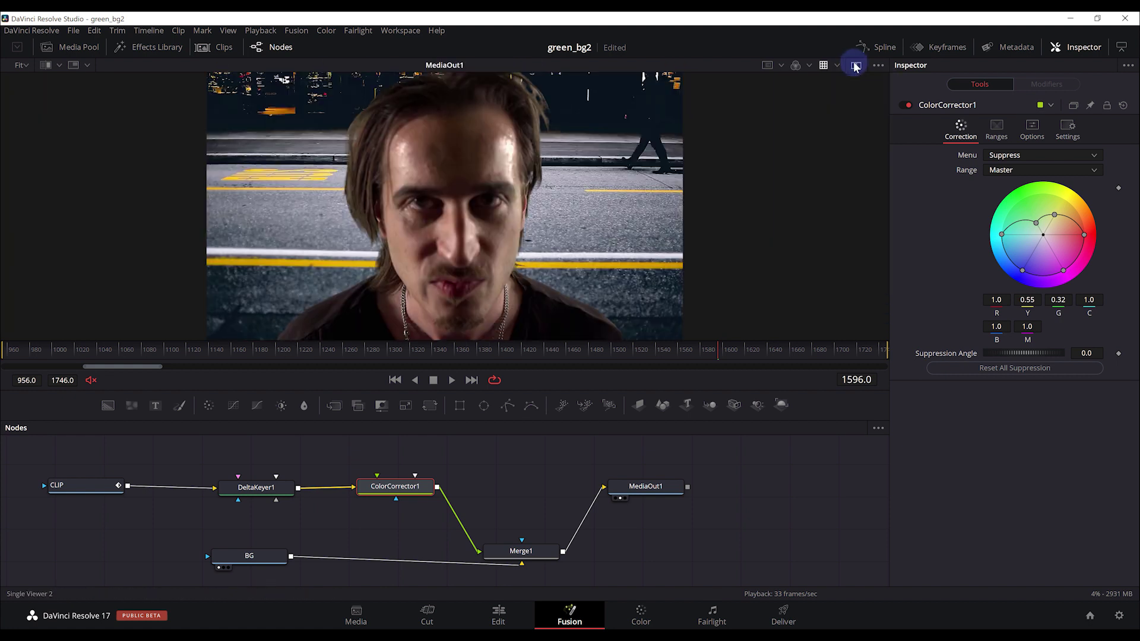
left_click_drag(133, 350, 503, 360)
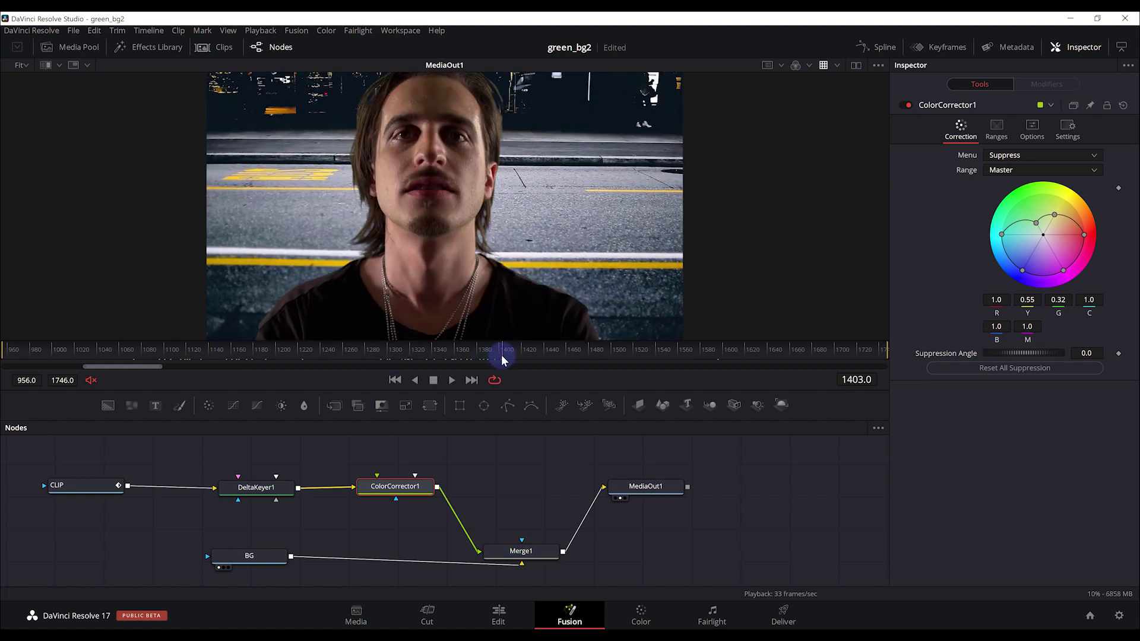
left_click_drag(502, 359, 529, 355)
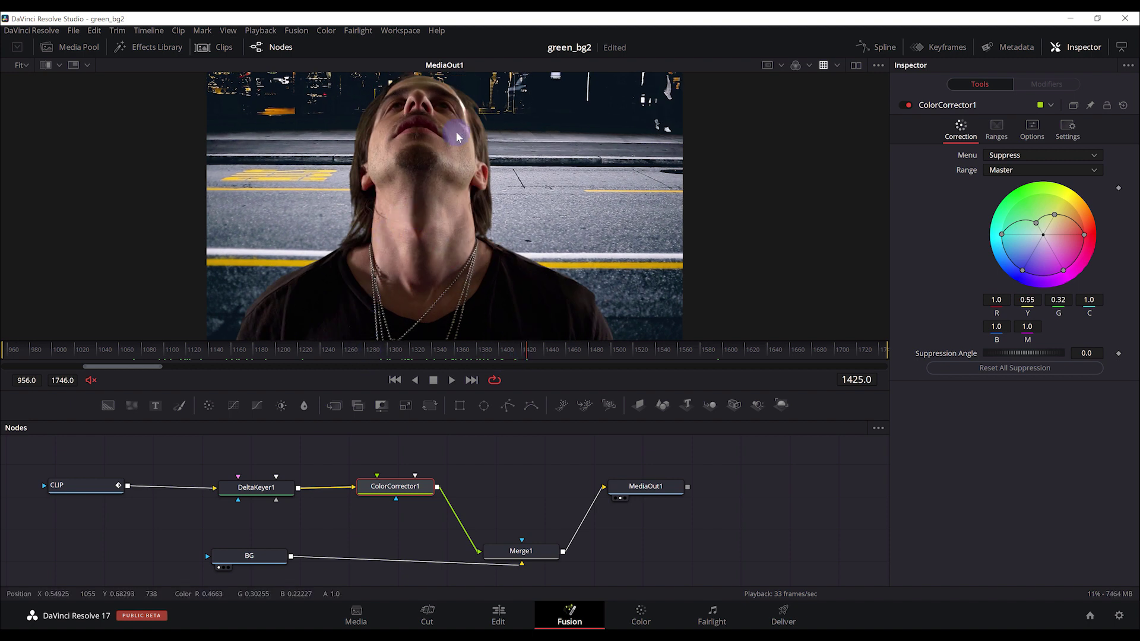
key("ctrl+s")
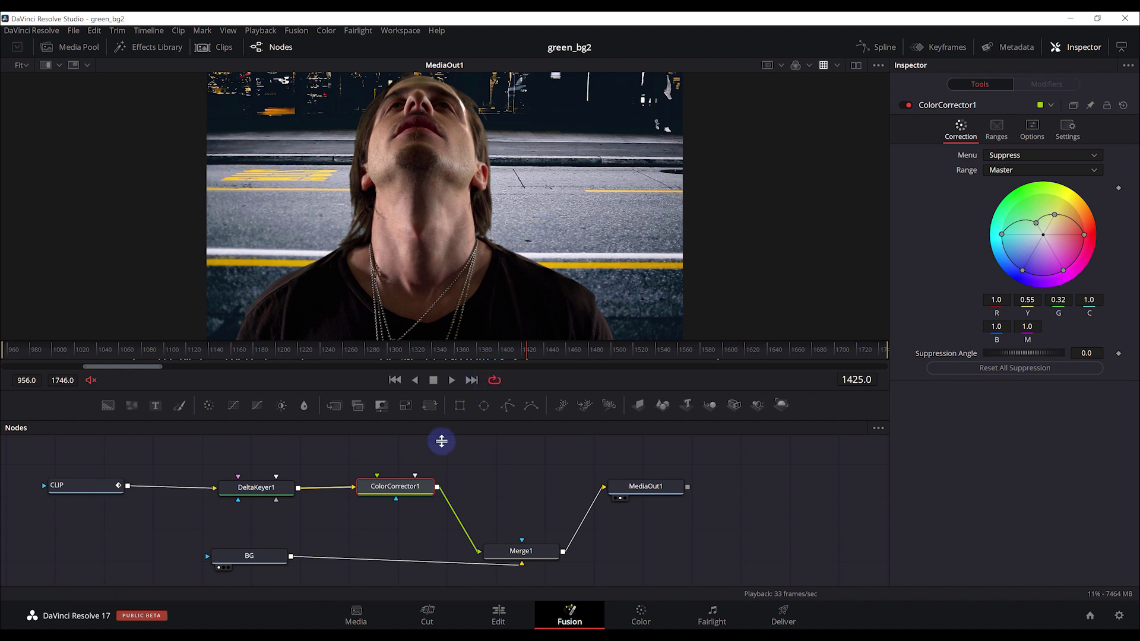
left_click_drag(249, 556, 259, 566)
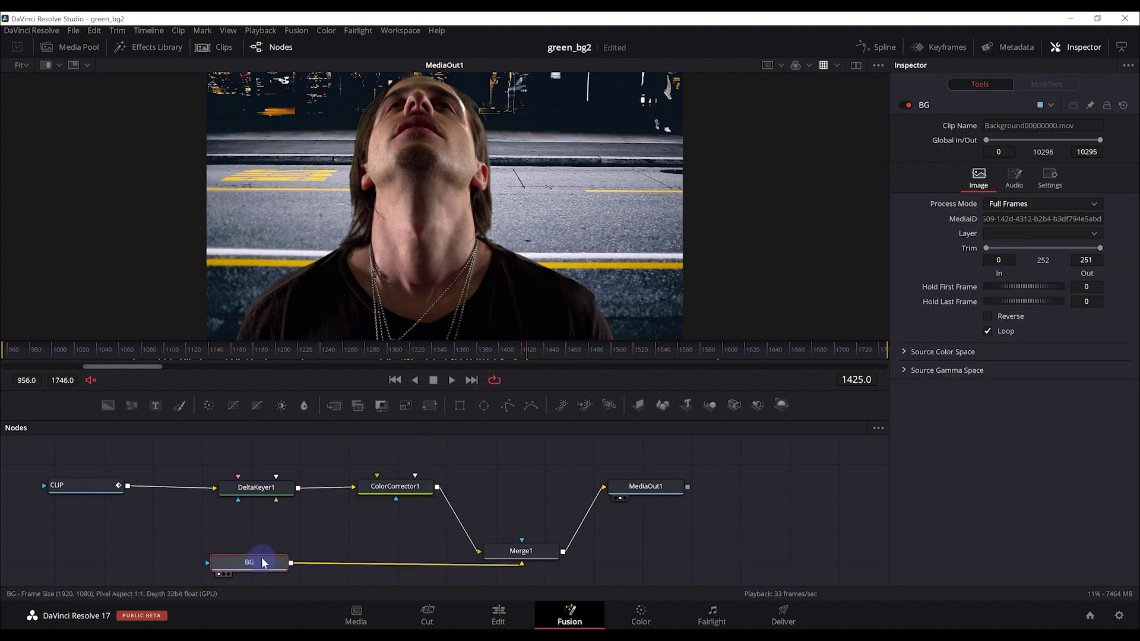
- Insert ColorCorrector2 after BG and ColorCorrector3 after ColorCorrector1
left_click(303, 411)
left_click(399, 481)
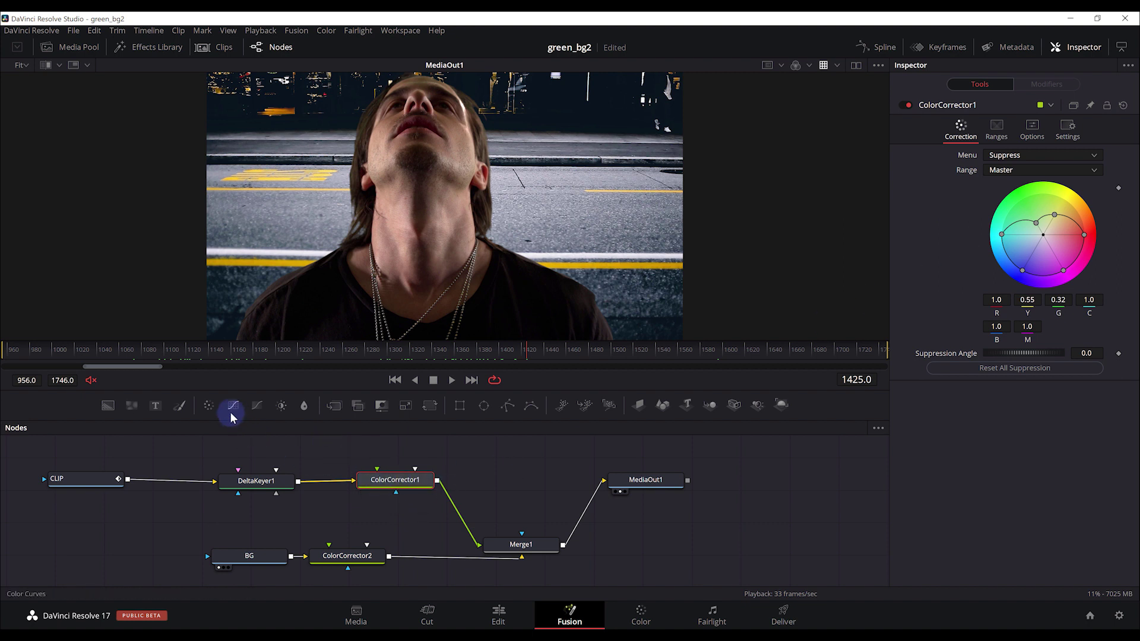
left_click(207, 410)
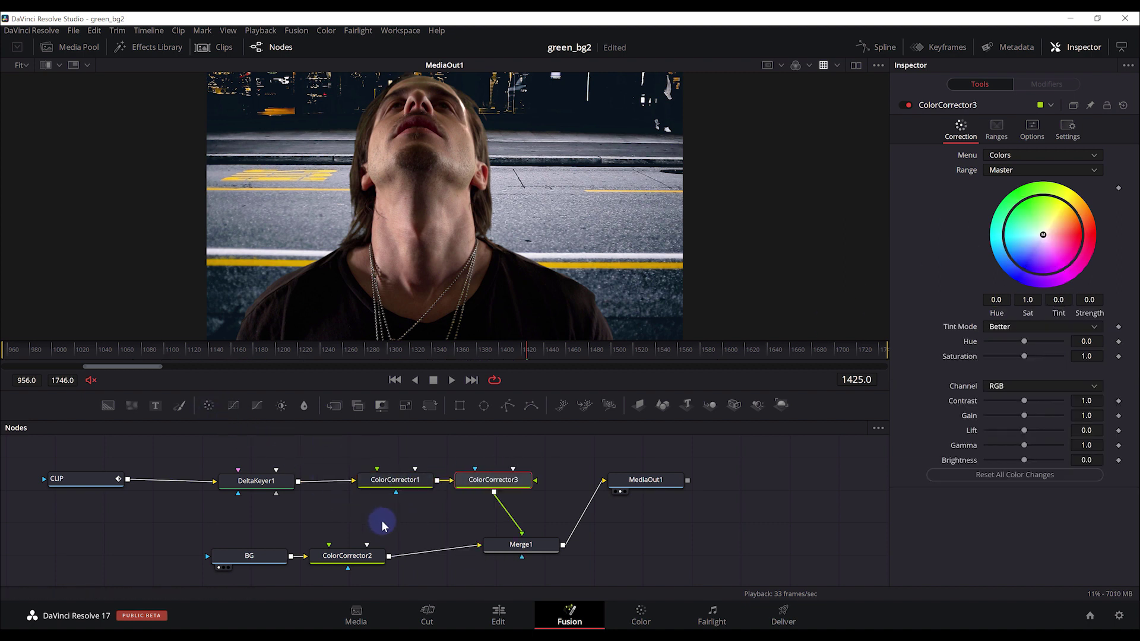
- Line up all nodes to the grid and preview frame 1583
right_click(734, 475)
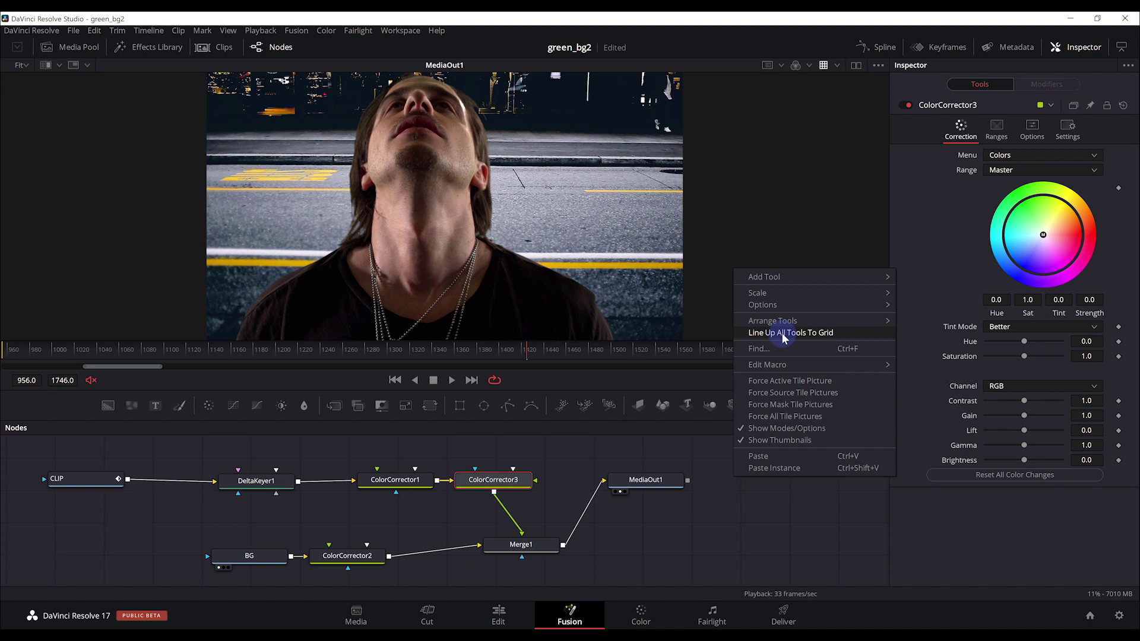
left_click(783, 334)
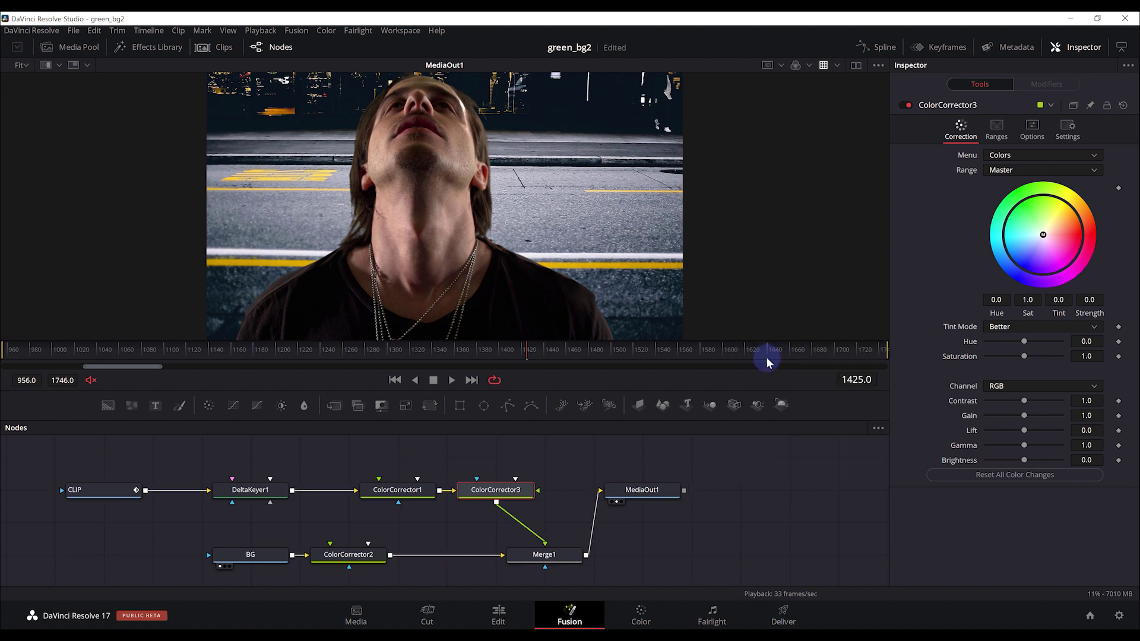
right_click(743, 490)
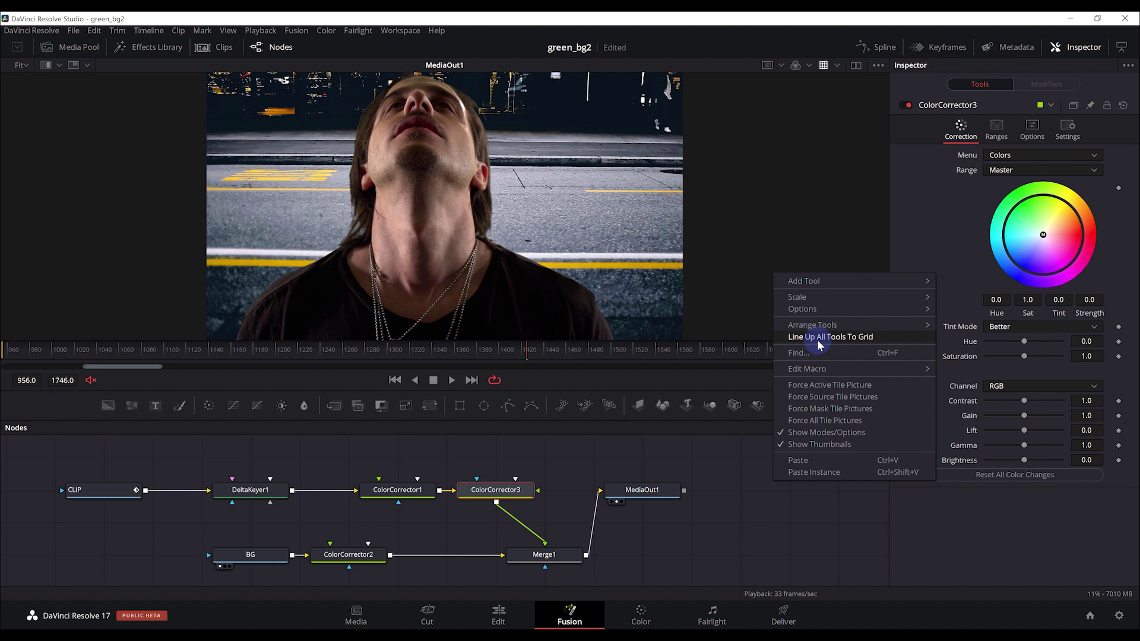
left_click(693, 555)
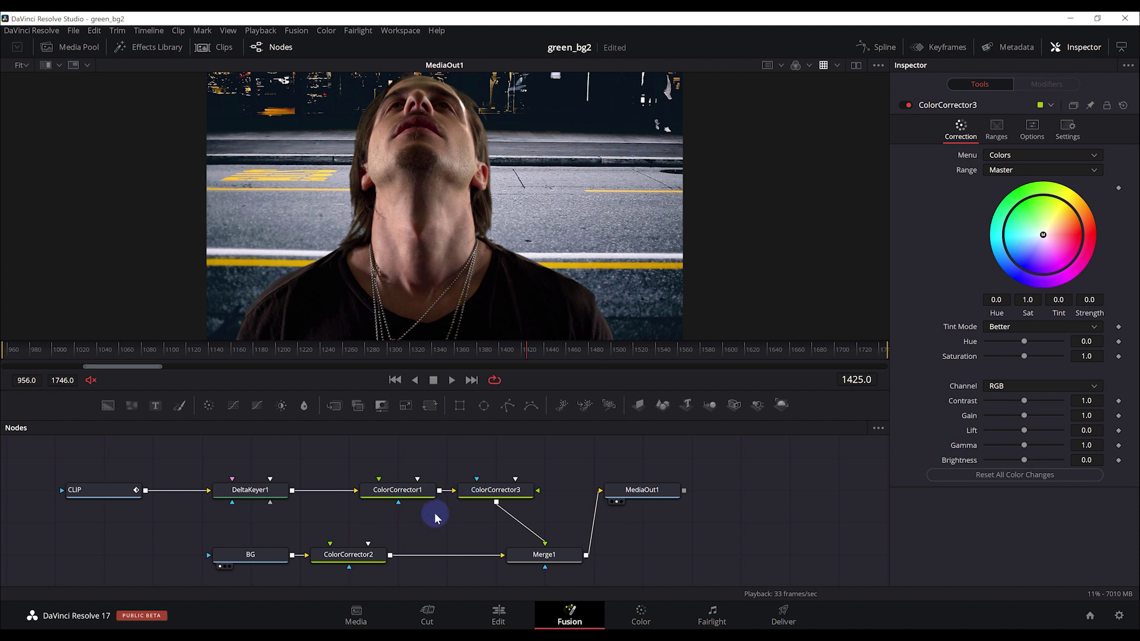
left_click_drag(357, 352, 641, 354)
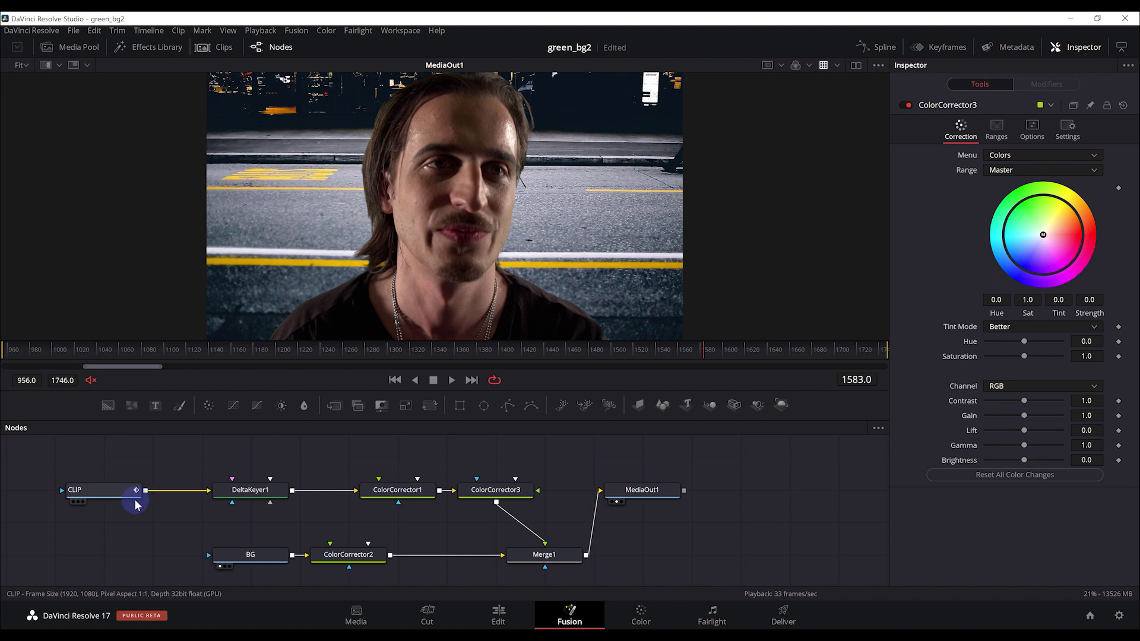
- Restrict ColorCorrector3's correction to the Shadows range and save the project
left_click(503, 493)
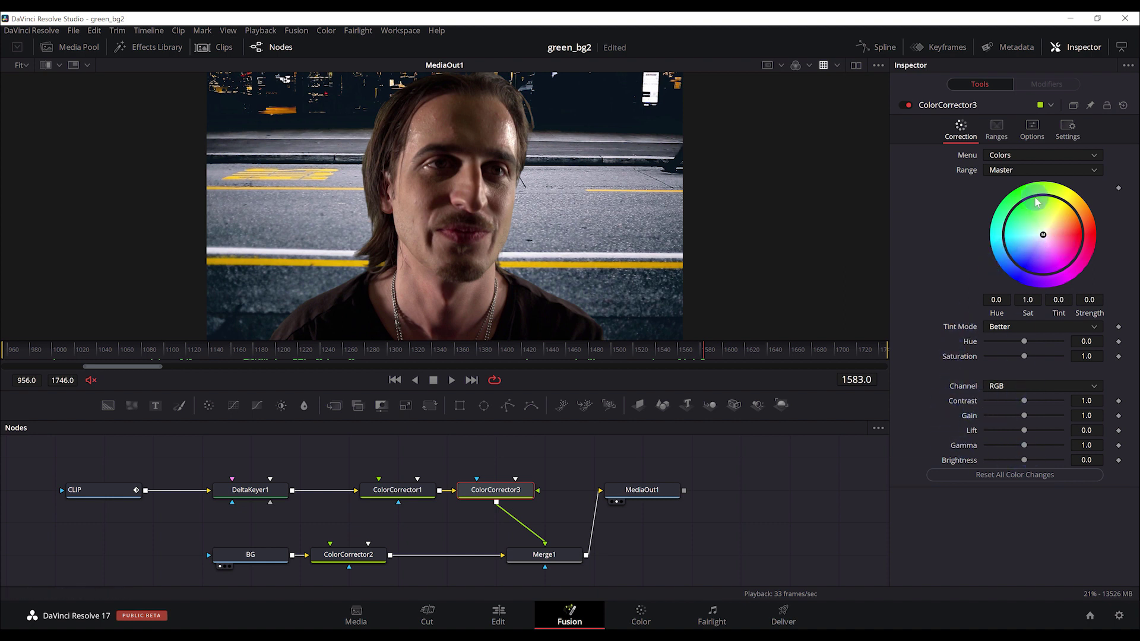
left_click(1008, 173)
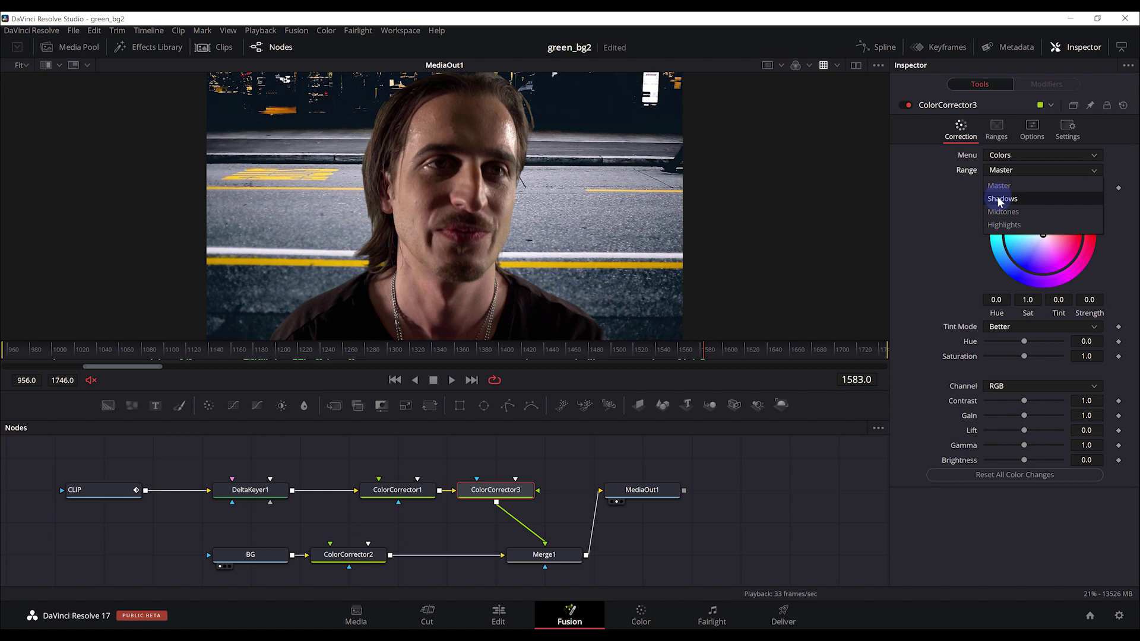
left_click(1001, 201)
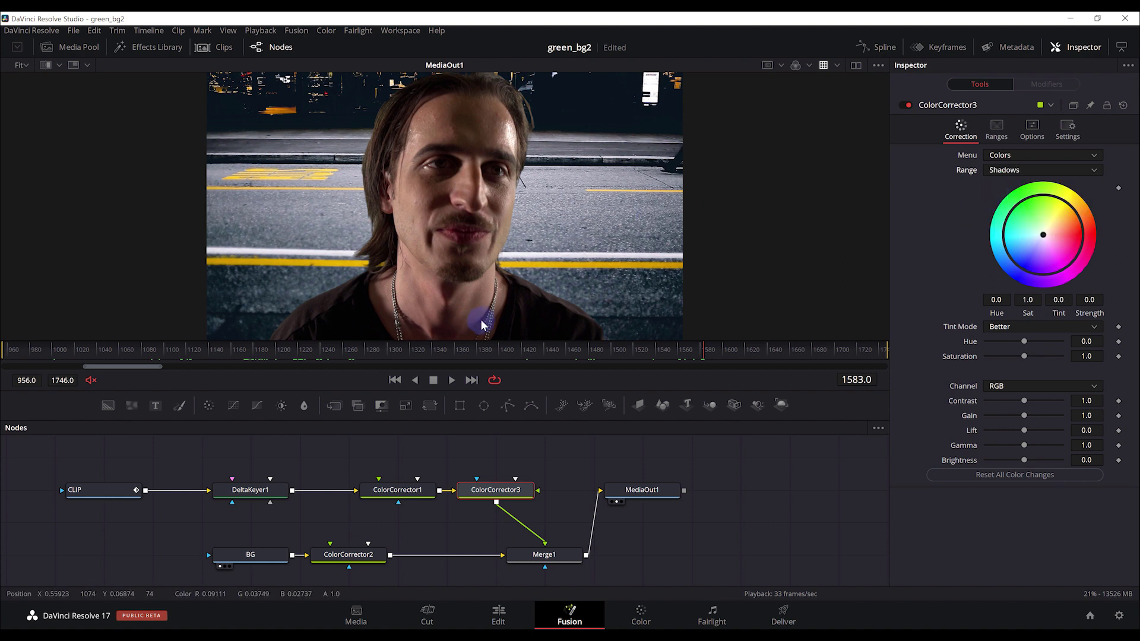
key("ctrl+s")
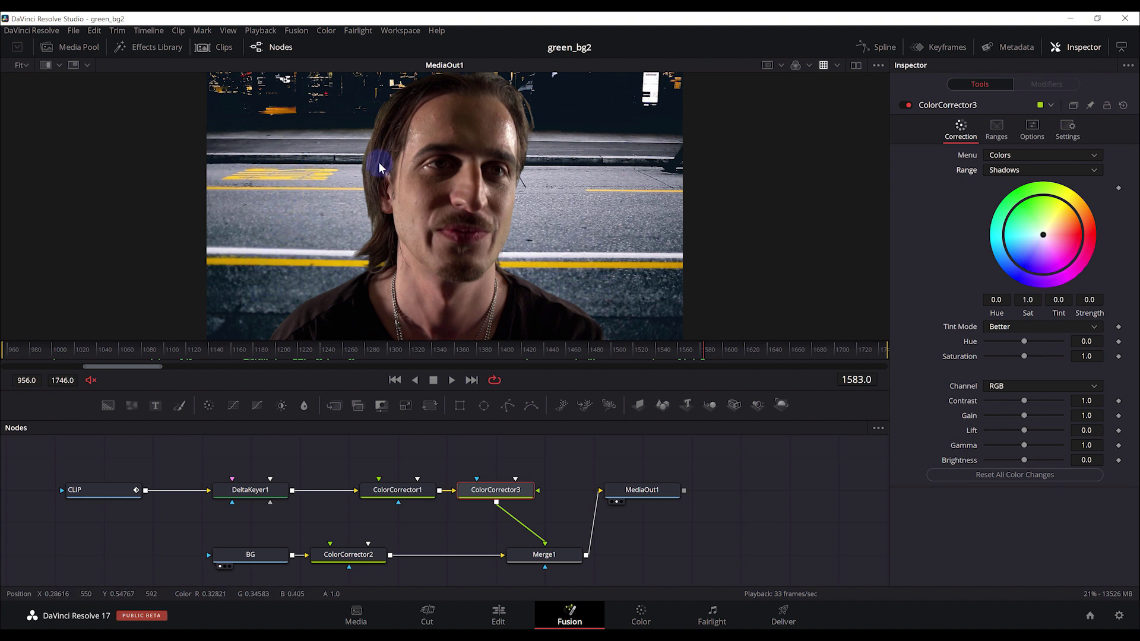
- Show background and composite side by side, keeping the Managed viewer LUT
left_click(855, 64)
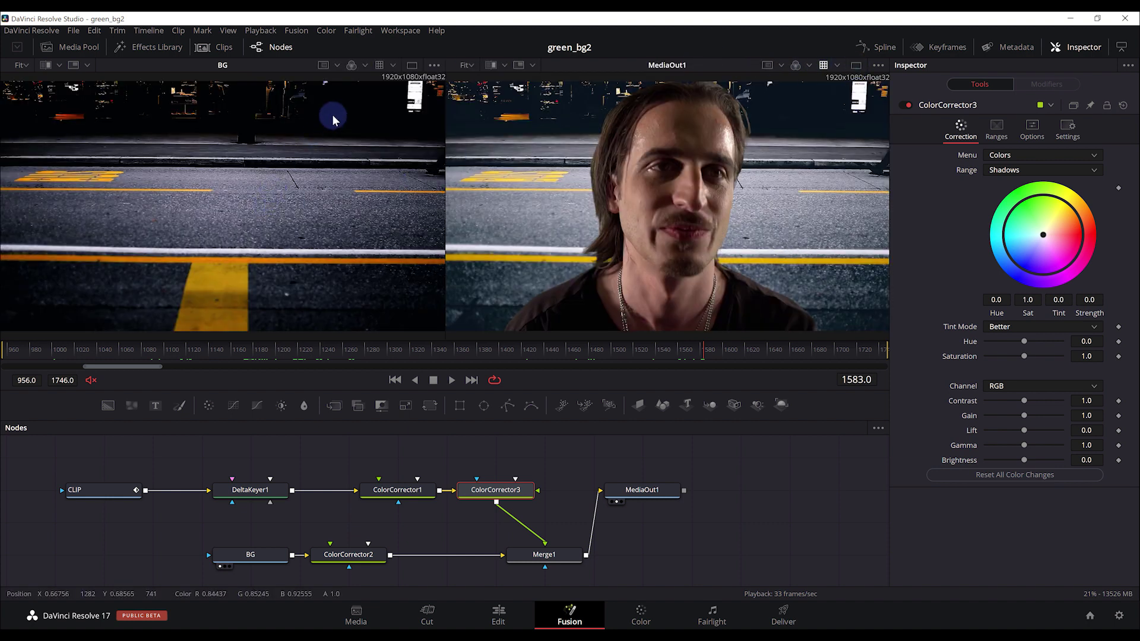
left_click(393, 66)
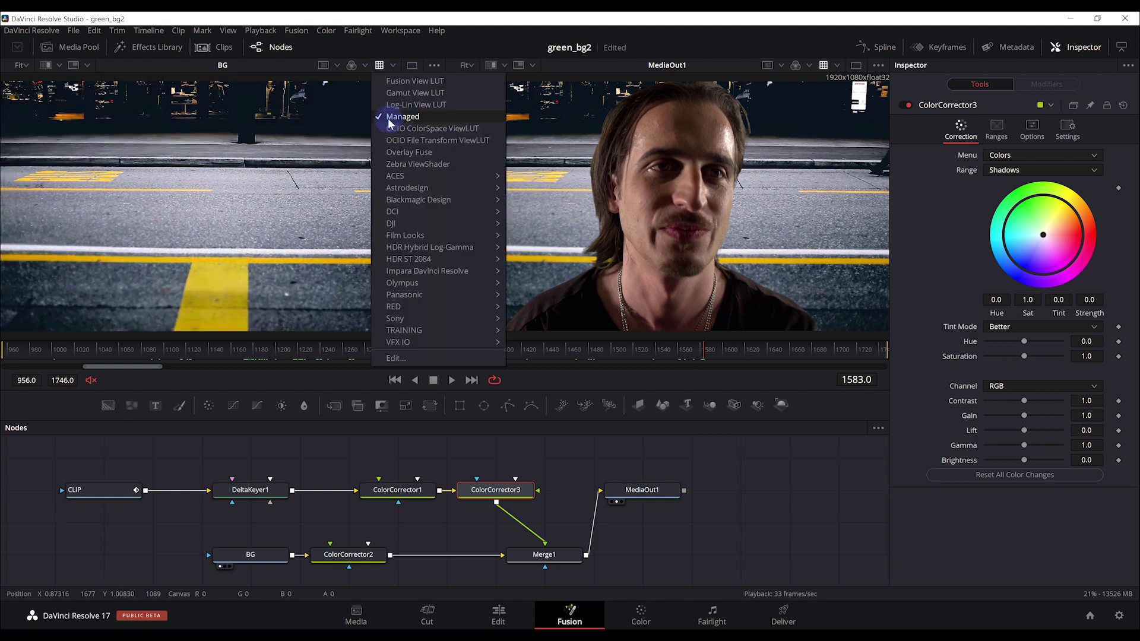
left_click(330, 138)
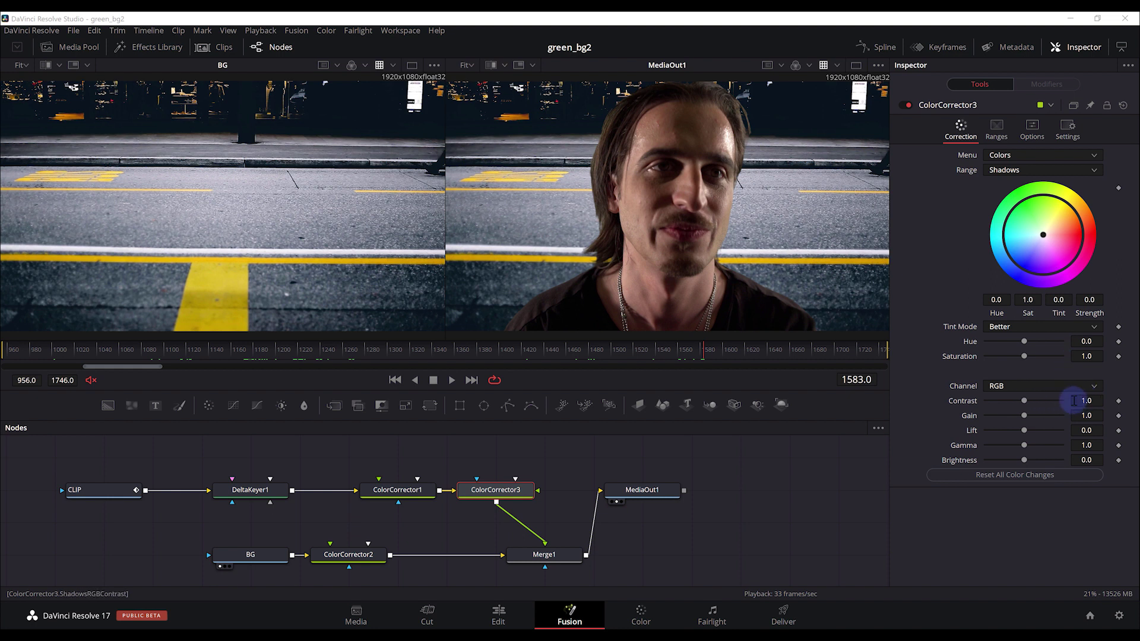
- Grade ColorCorrector3's shadows: contrast 0.998, blue tint 0.5475 at strength 0.3881, gain 1.19
left_click_drag(1086, 401, 1086, 401)
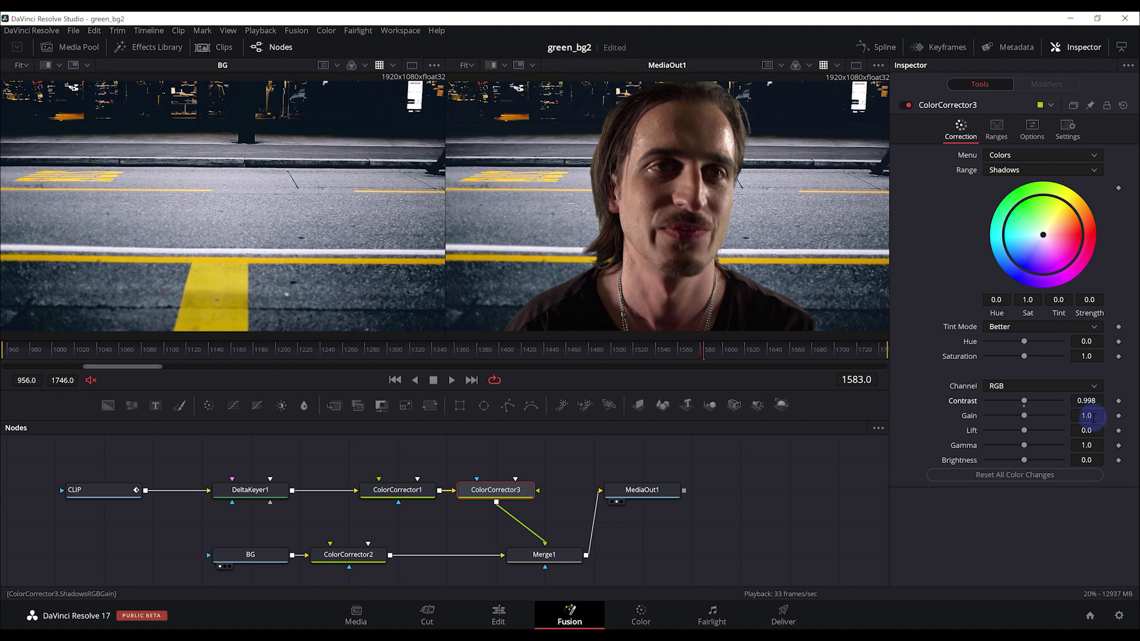
type("0.999")
left_click_drag(1089, 415, 1030, 418)
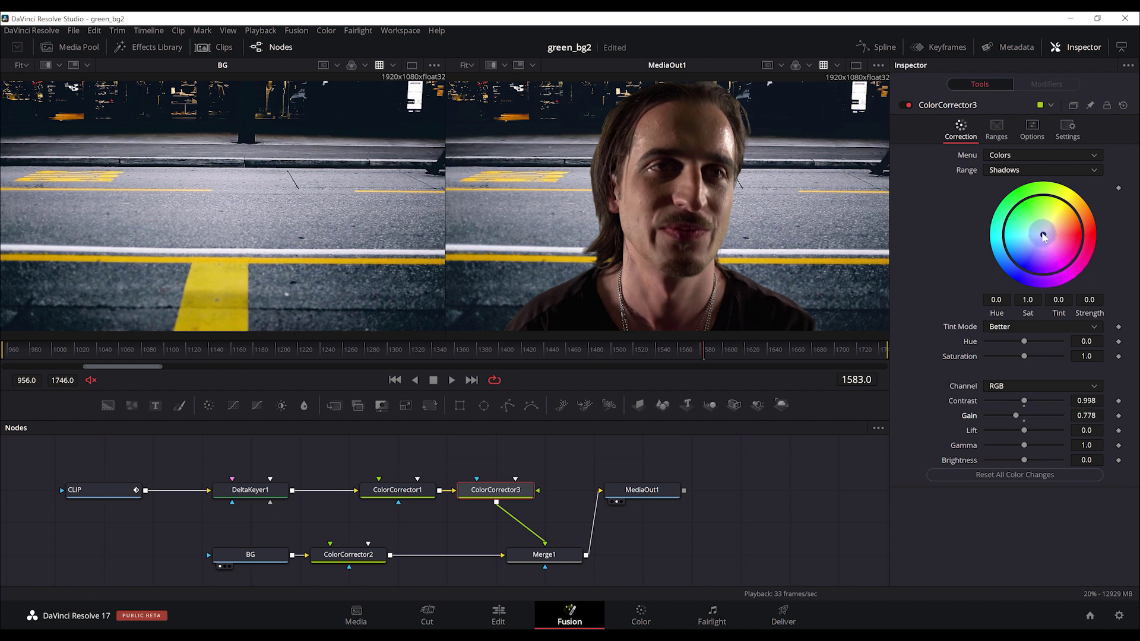
mouse_move(1043, 236)
left_mouse_down()
mouse_move(1010, 251)
mouse_move(1019, 243)
left_mouse_up()
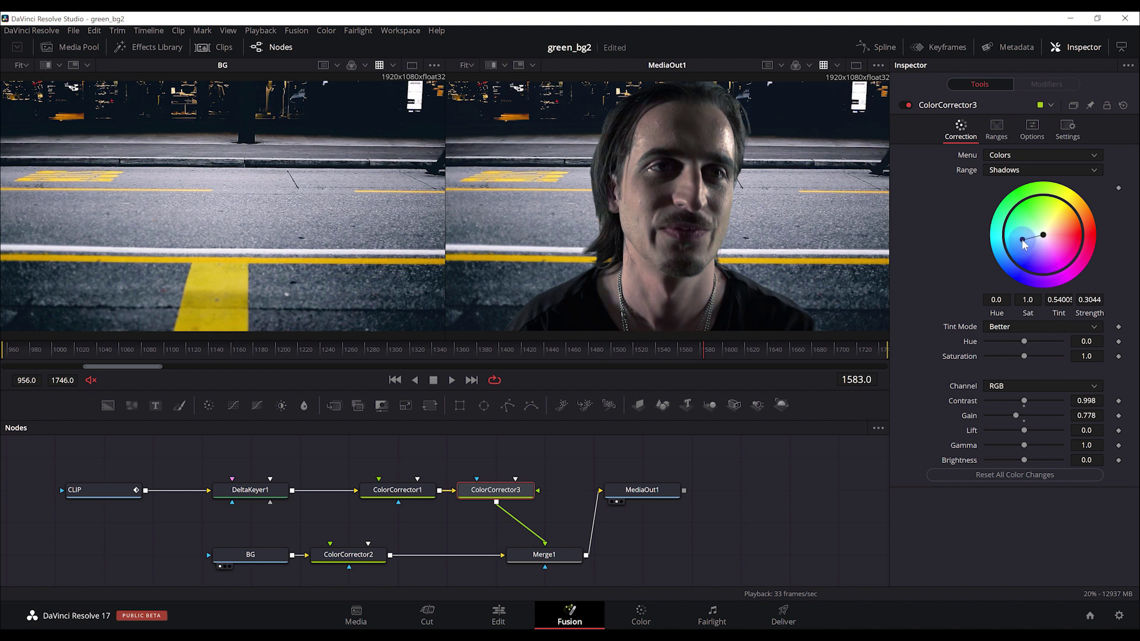
left_click_drag(1023, 243, 1020, 245)
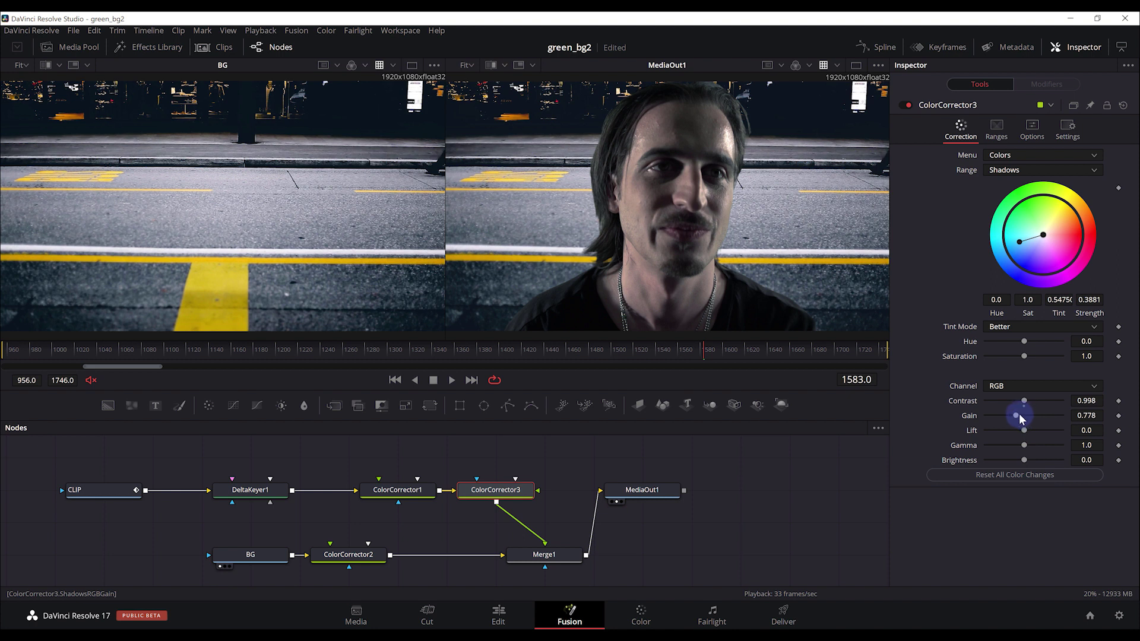
left_click_drag(1019, 417, 1030, 419)
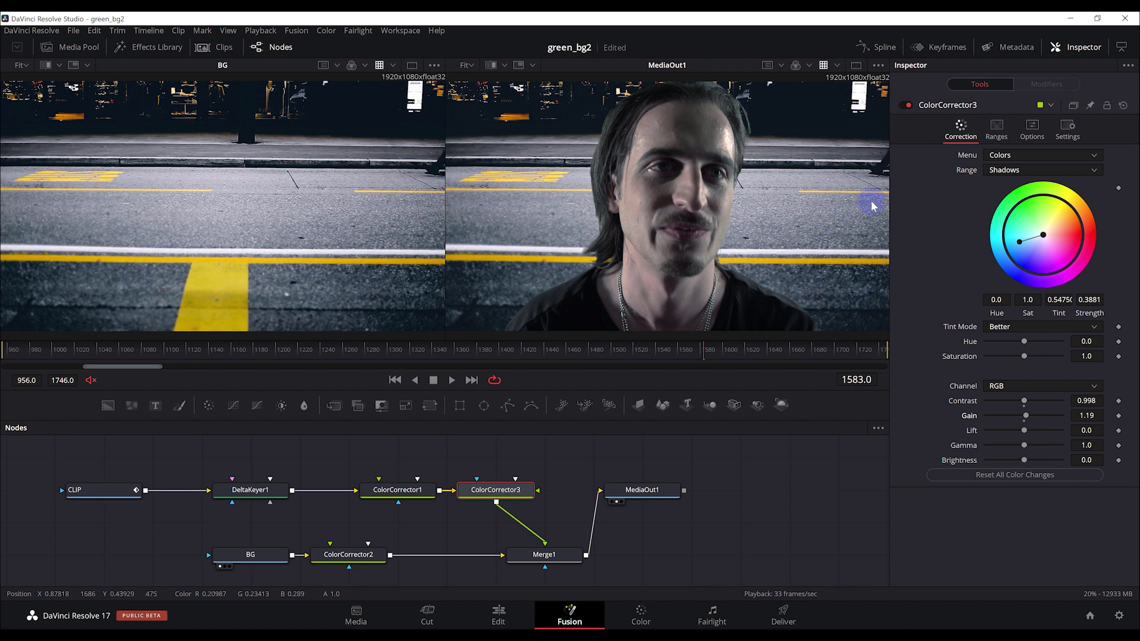
left_click(1011, 170)
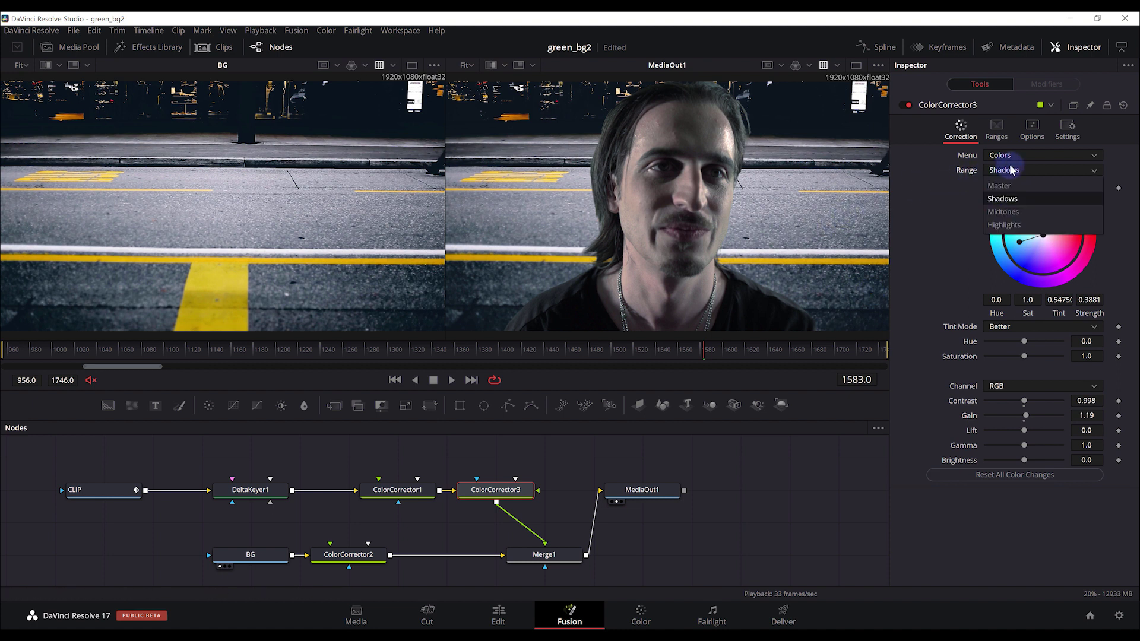
- Switch ColorCorrector3 to the Highlights range, save, and raise saturation to 1.54
left_click(1004, 225)
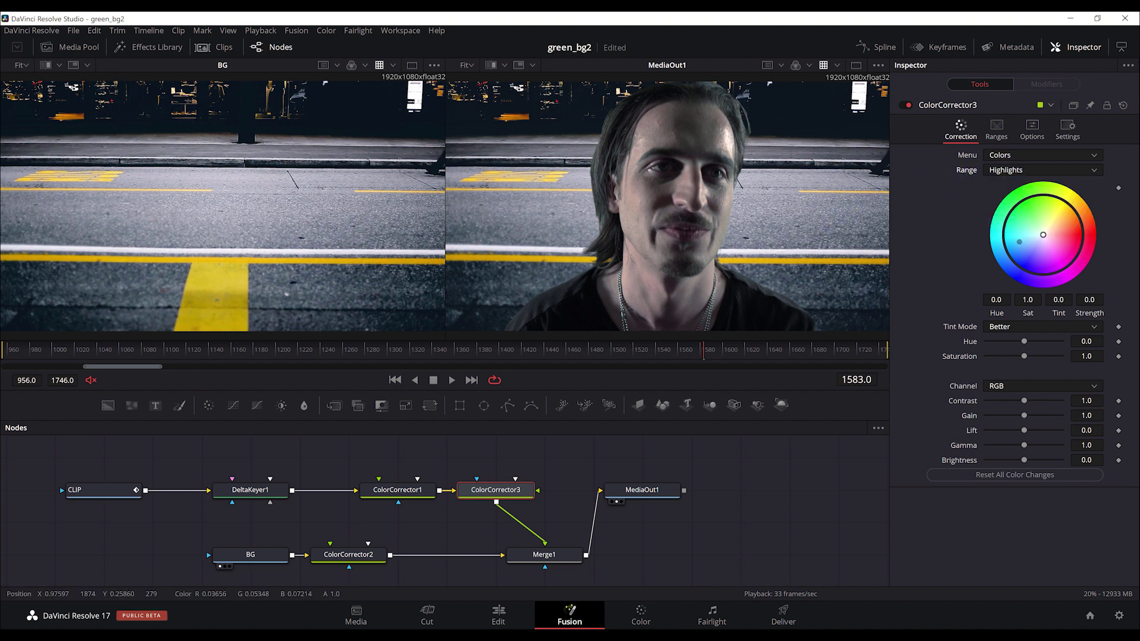
key("ctrl+s")
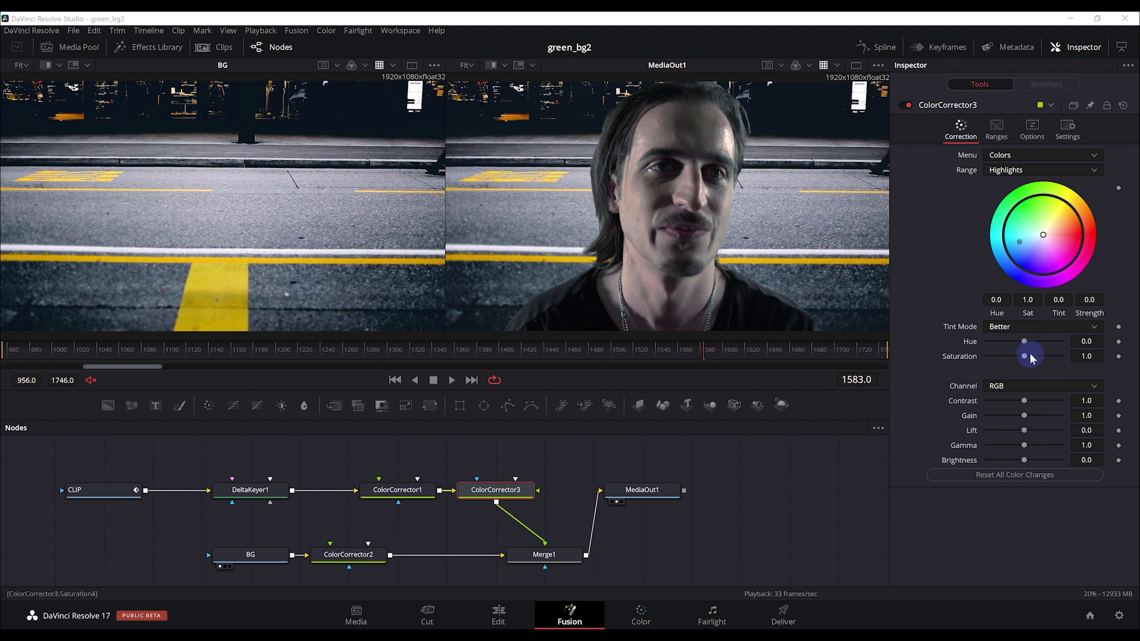
left_click_drag(1021, 354, 1033, 358)
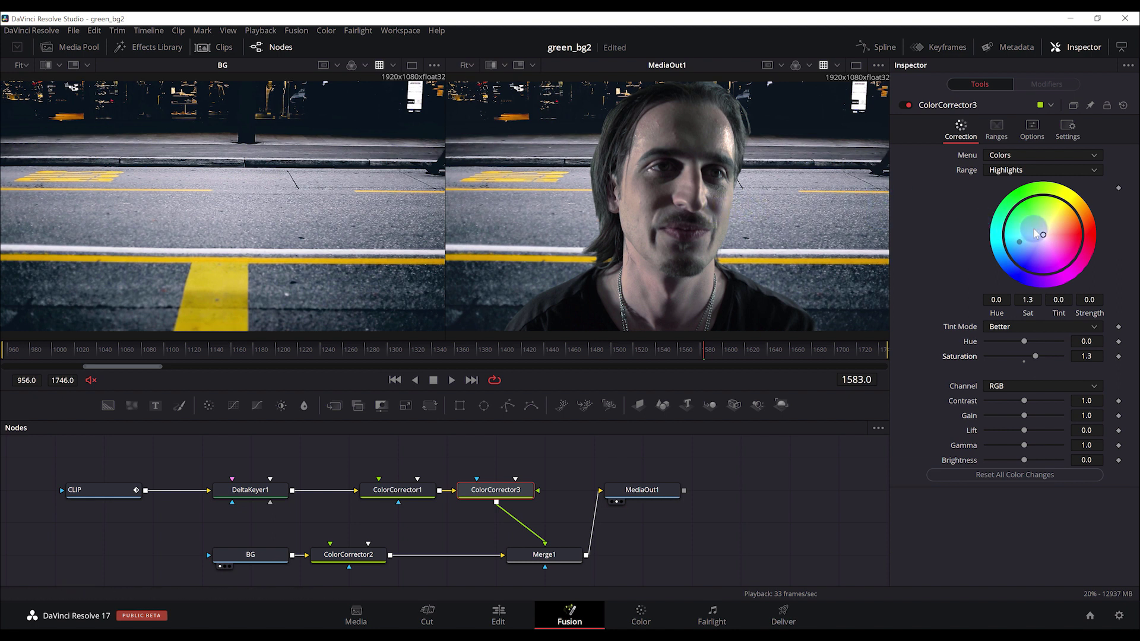
- Tint the highlights 0.1614 at strength 0.4424, with gain 0.73 and gamma 0.58
mouse_move(1043, 235)
left_mouse_down()
mouse_move(1060, 213)
mouse_move(1051, 218)
left_mouse_up()
left_click_drag(1035, 356, 1044, 356)
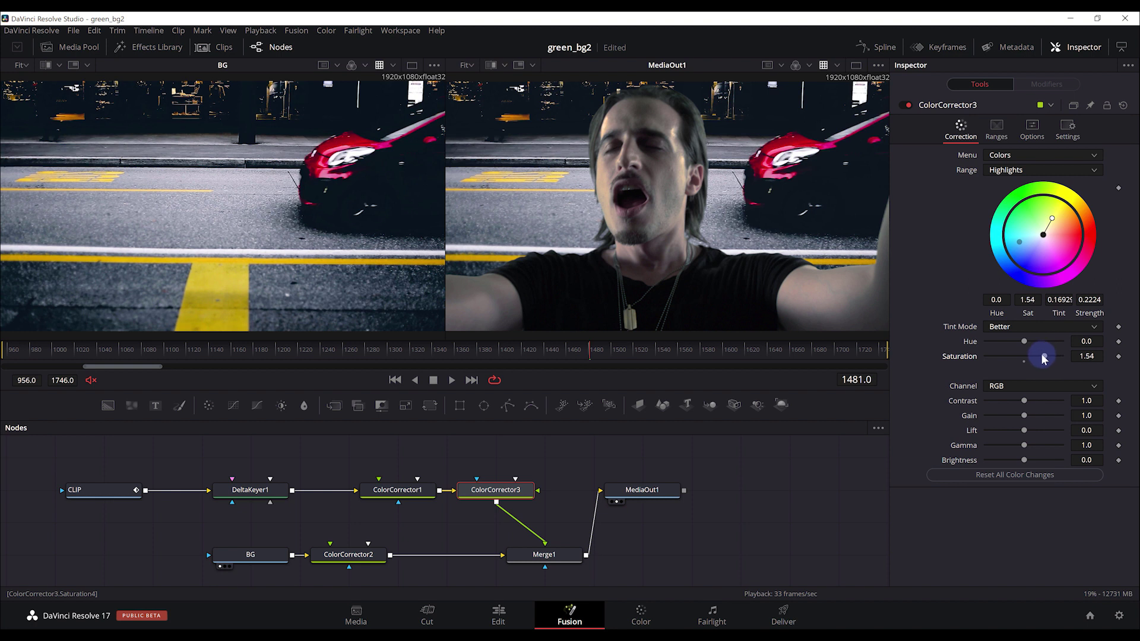
left_click_drag(1062, 221, 1058, 217)
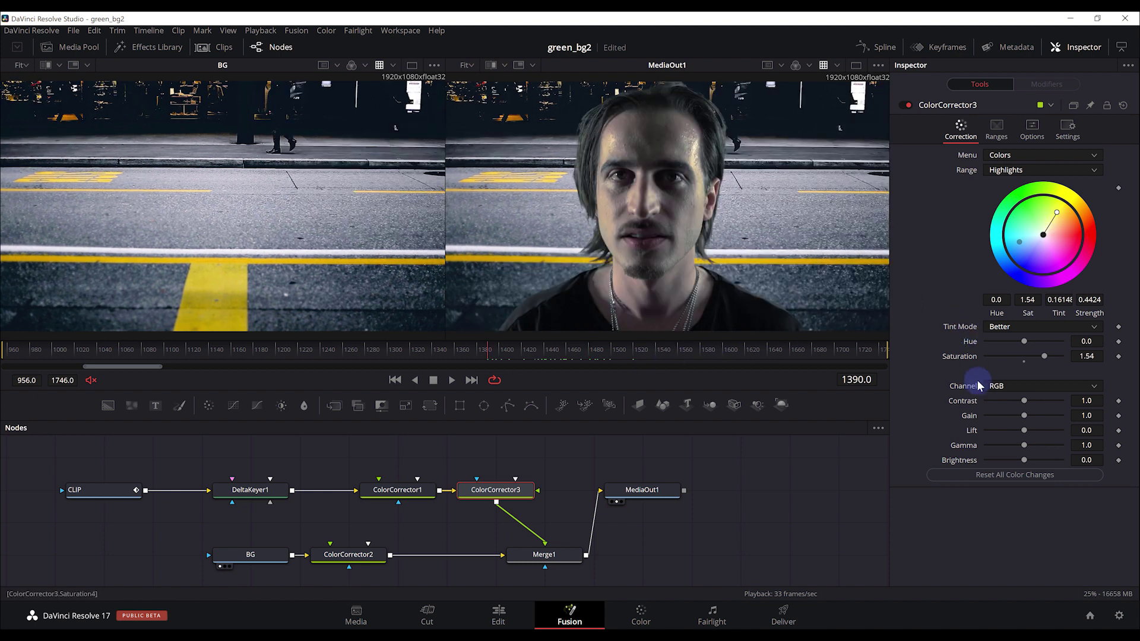
left_click_drag(1025, 415, 1013, 416)
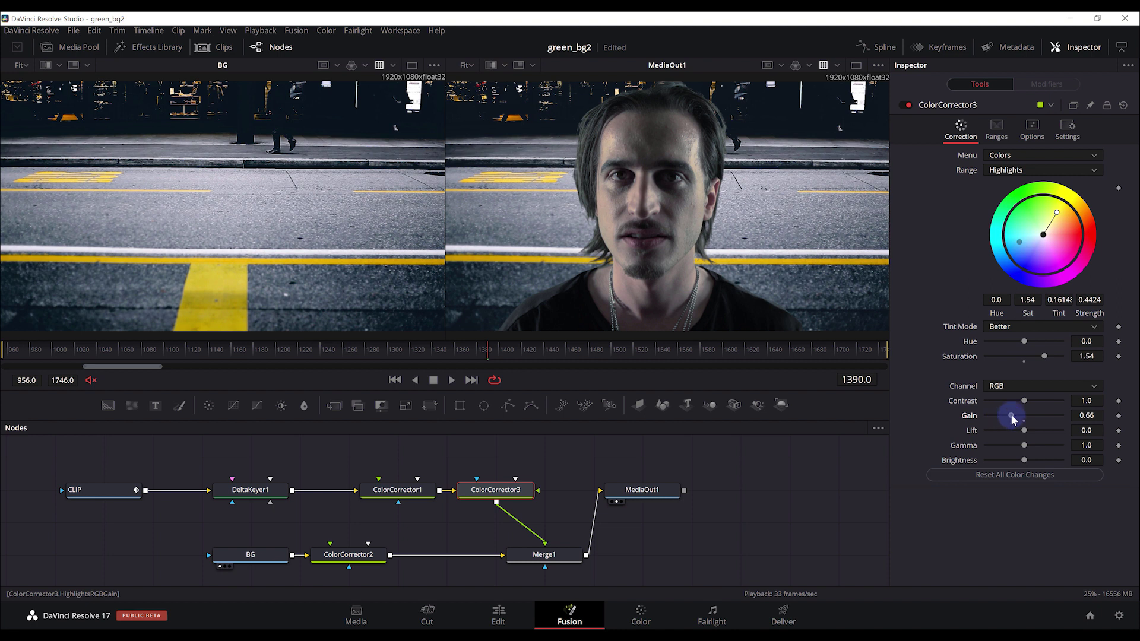
left_click_drag(1033, 442, 1008, 445)
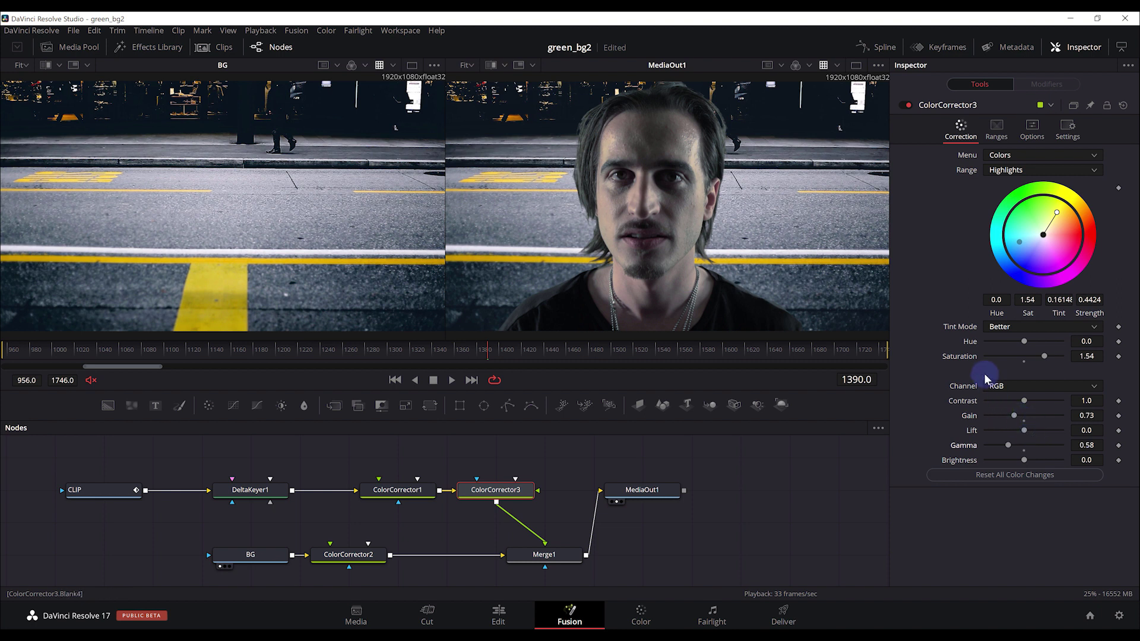
left_click(1010, 172)
- Set ColorCorrector3's midtones to gain 0.72 with a slight tint
left_click(1002, 213)
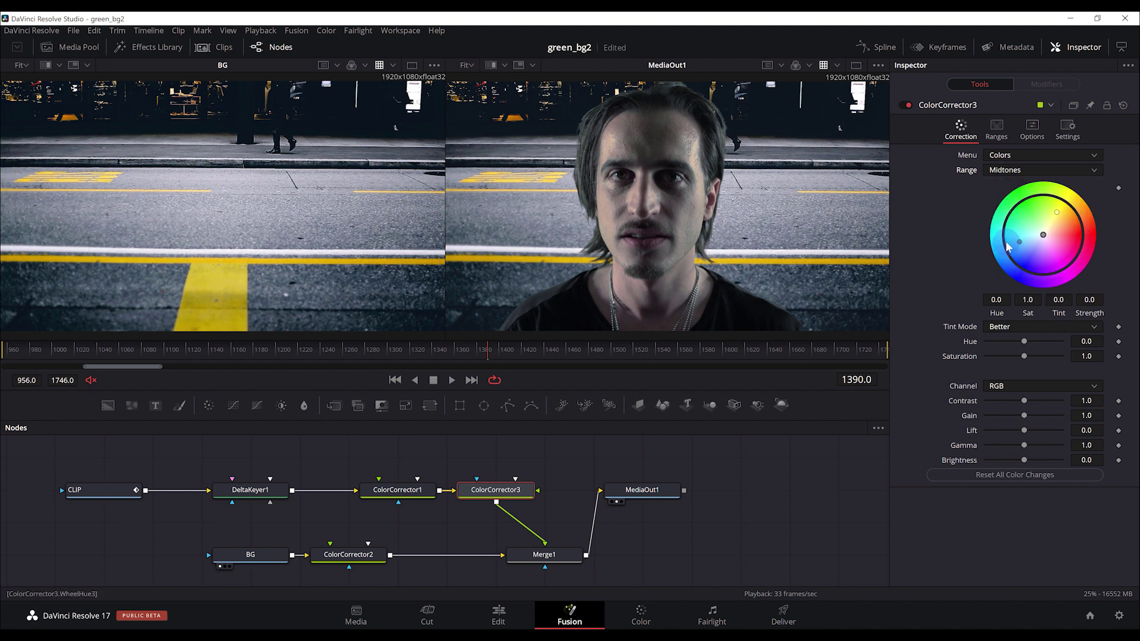
left_click_drag(1007, 417, 1015, 419)
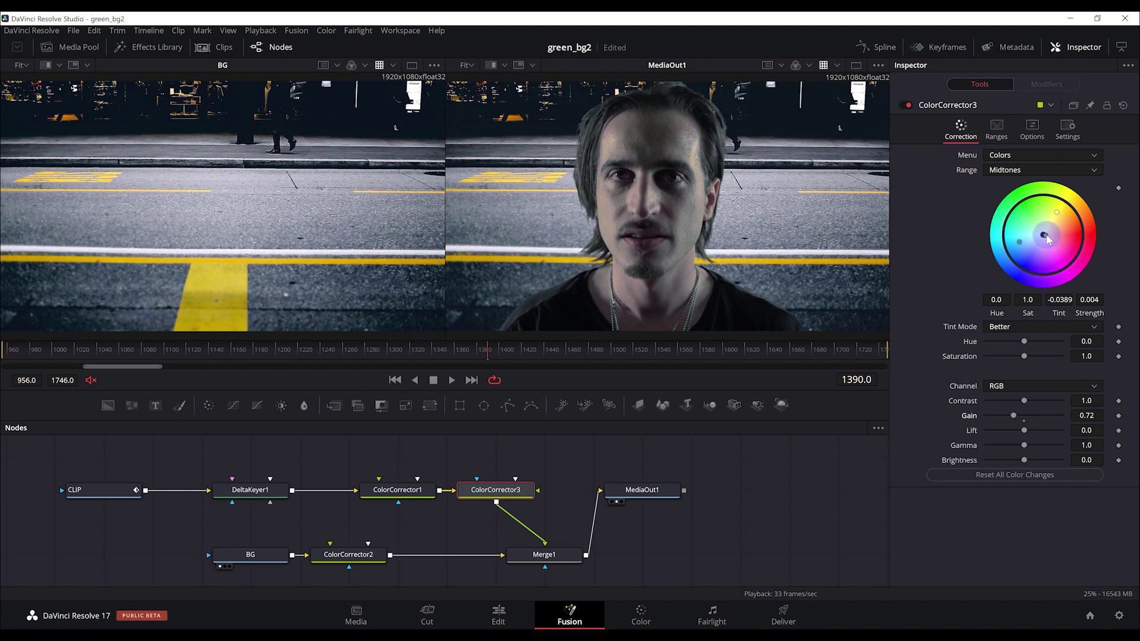
mouse_move(1046, 238)
left_mouse_down()
mouse_move(1060, 251)
mouse_move(1050, 245)
left_mouse_up()
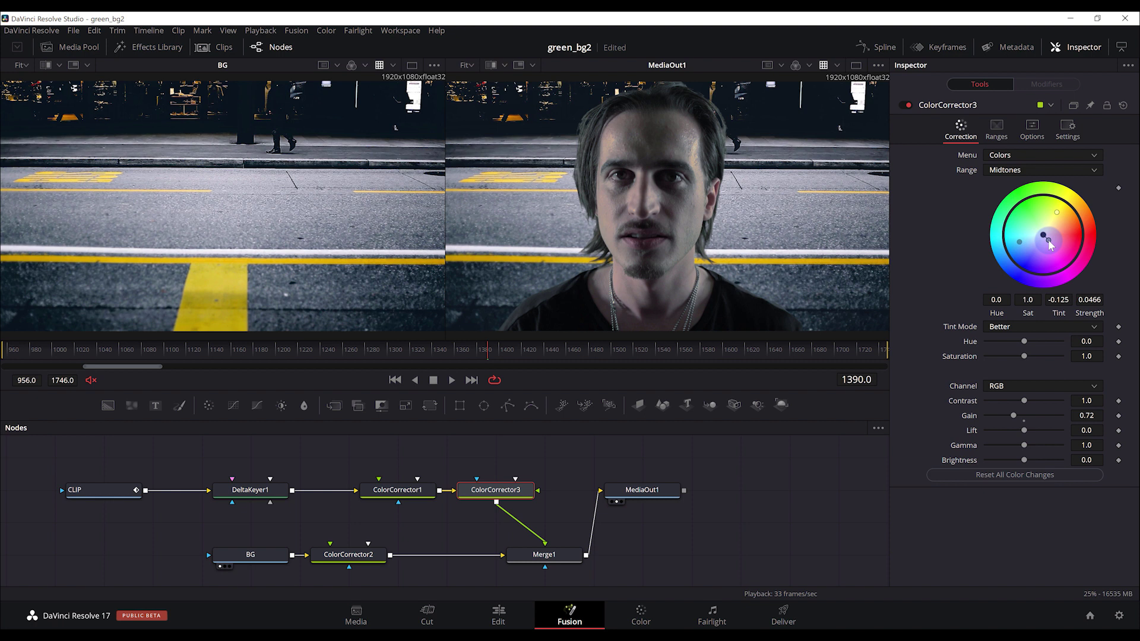
- Add a Master-range tint of -0.1426 at strength 0.0382
left_click(1018, 171)
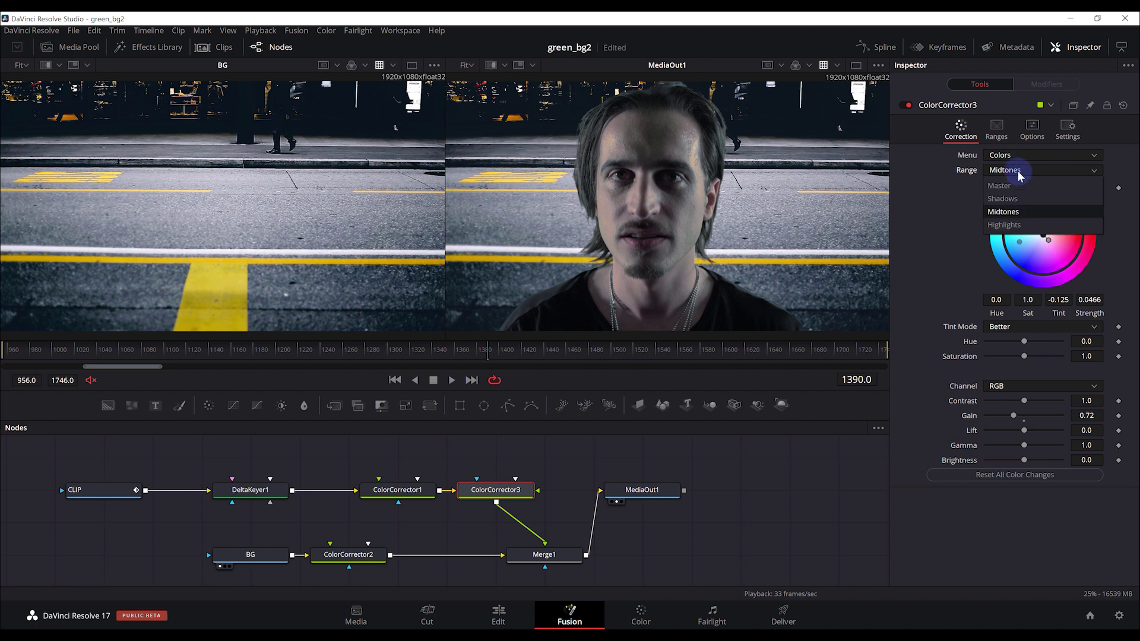
left_click(1009, 185)
left_click_drag(1044, 235, 1046, 239)
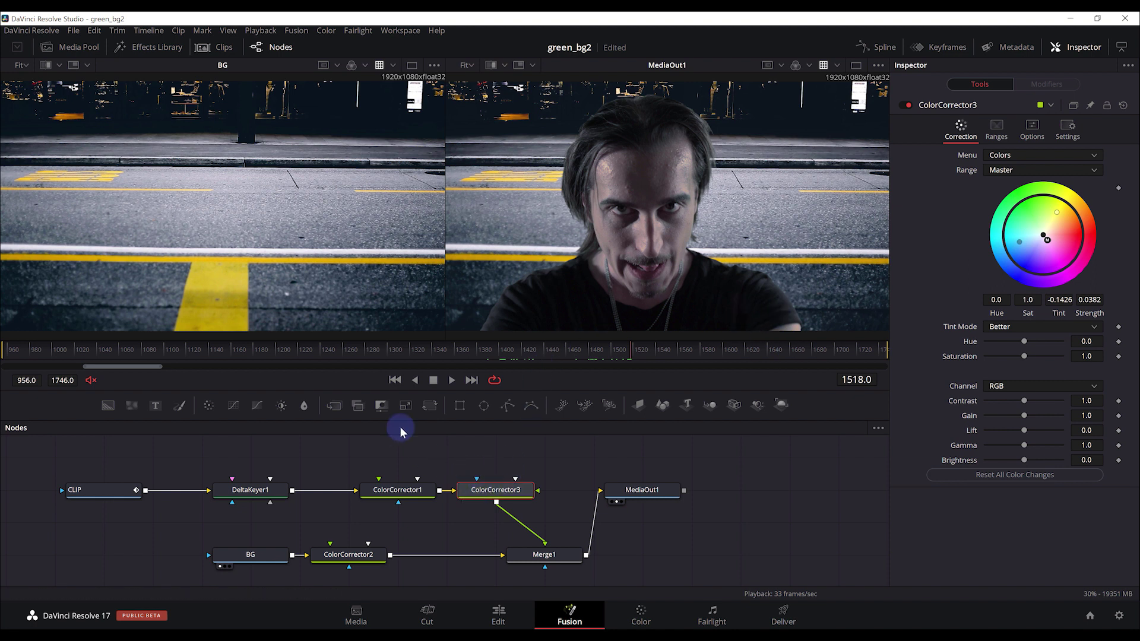
- Grade ColorCorrector2's shadows to gain 0.56 with tint 0.0987 at strength 0.069, checking frame 1390
left_click(341, 554)
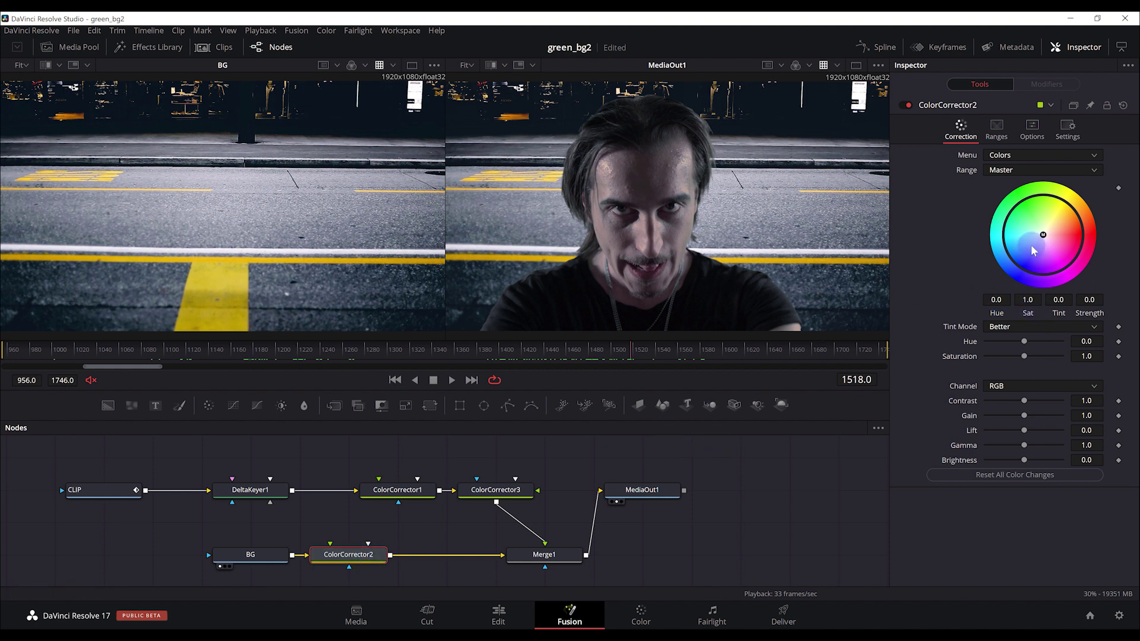
left_click(1010, 170)
left_click(1003, 182)
left_click_drag(1024, 415, 1007, 418)
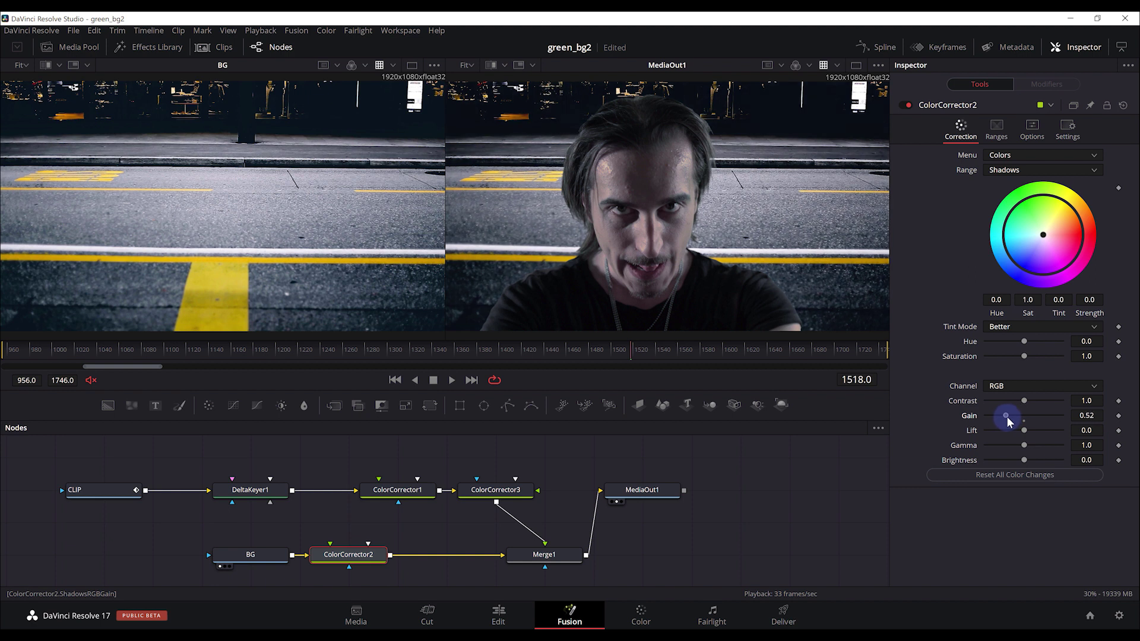
left_click_drag(1043, 235, 1053, 233)
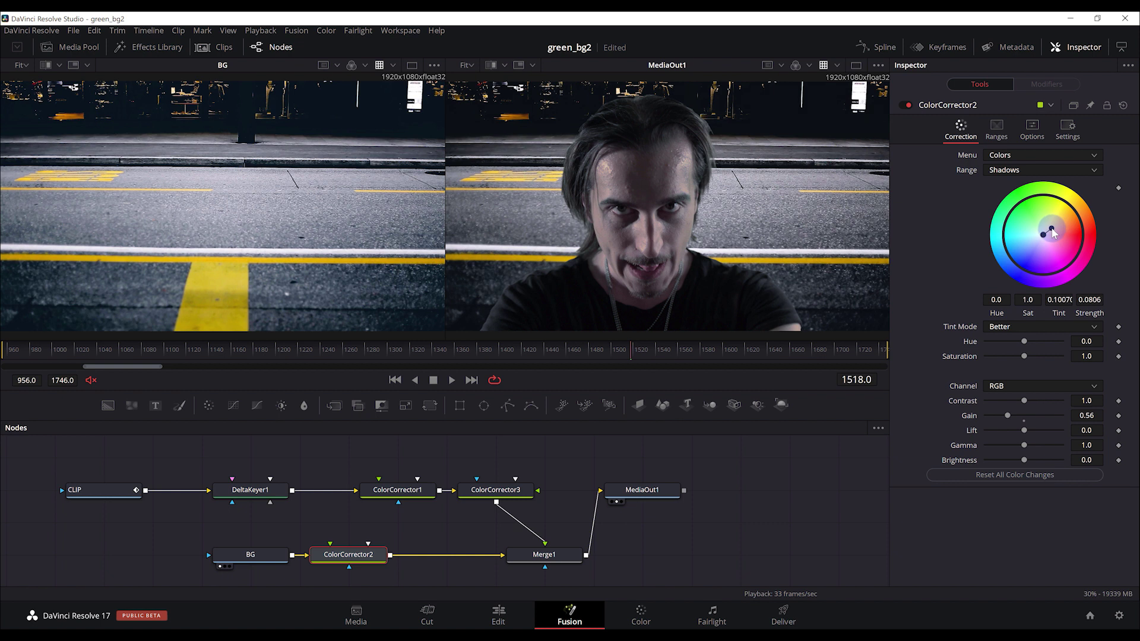
left_click_drag(1053, 234, 1052, 234)
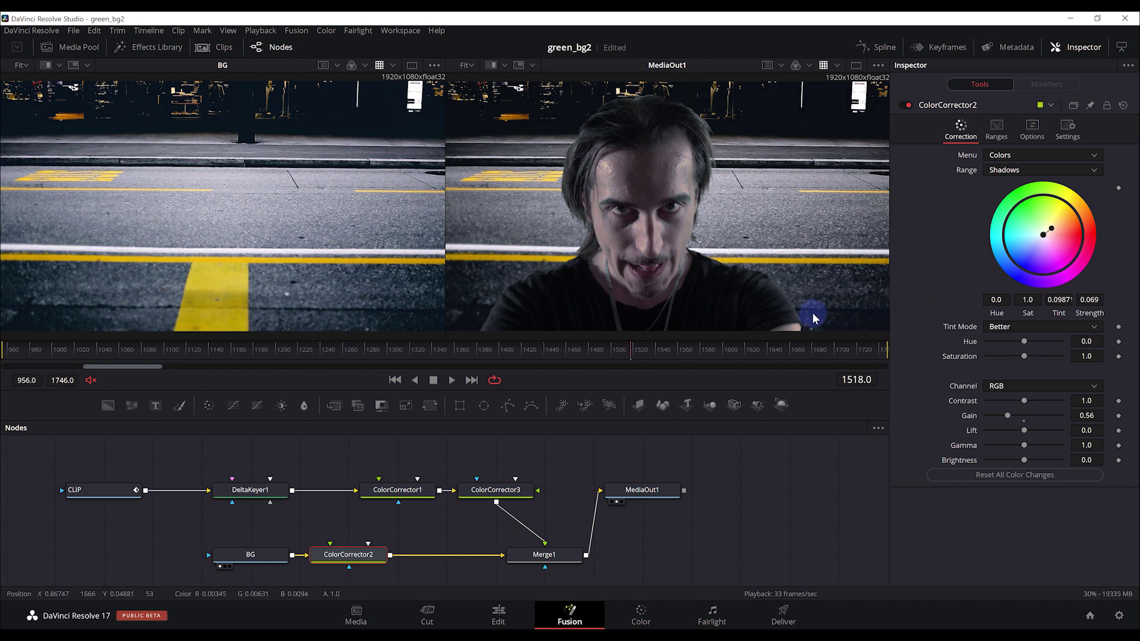
mouse_move(456, 349)
left_mouse_down()
mouse_move(431, 354)
mouse_move(475, 350)
left_mouse_up()
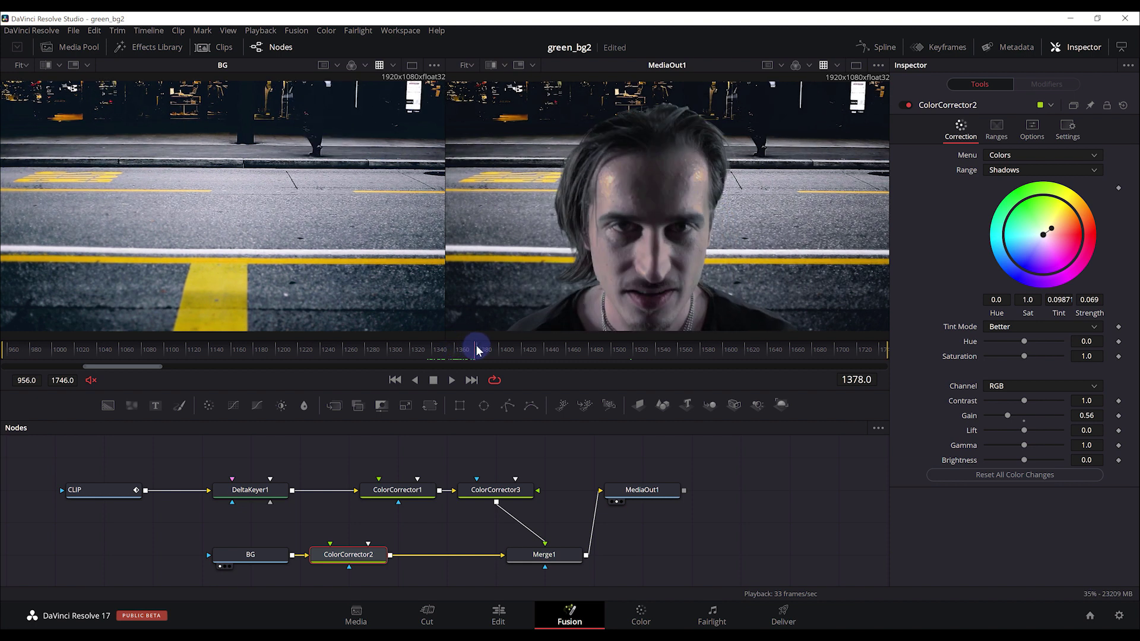
left_click_drag(477, 351, 488, 350)
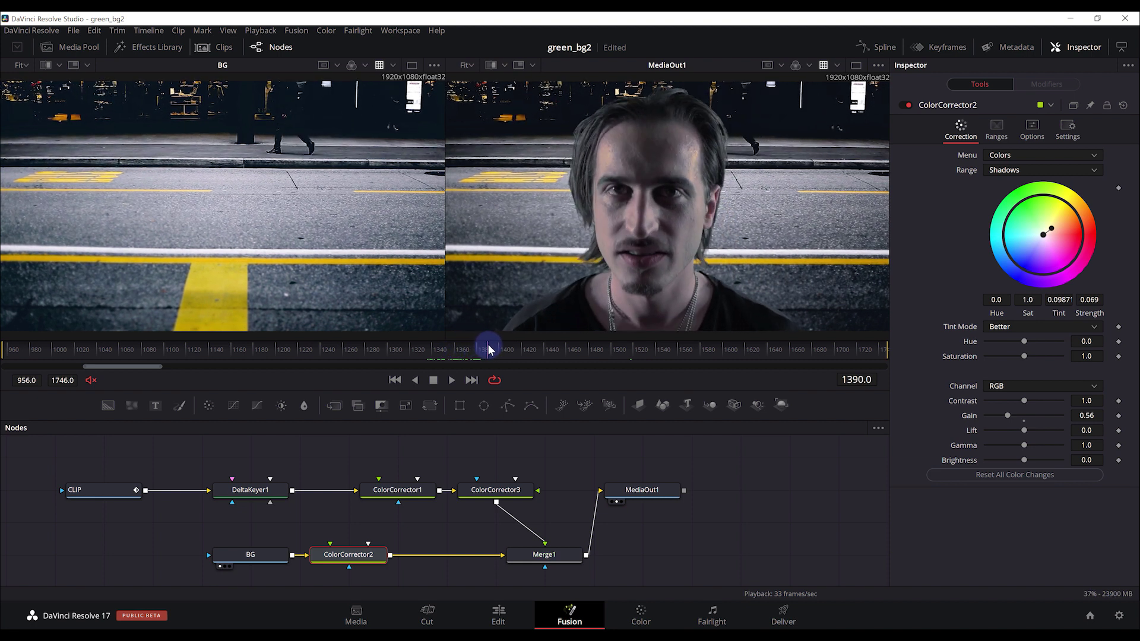
- Ease ColorCorrector3's highlights to saturation 1.16 and tint 0.1593 at strength 0.2053
left_click(514, 492)
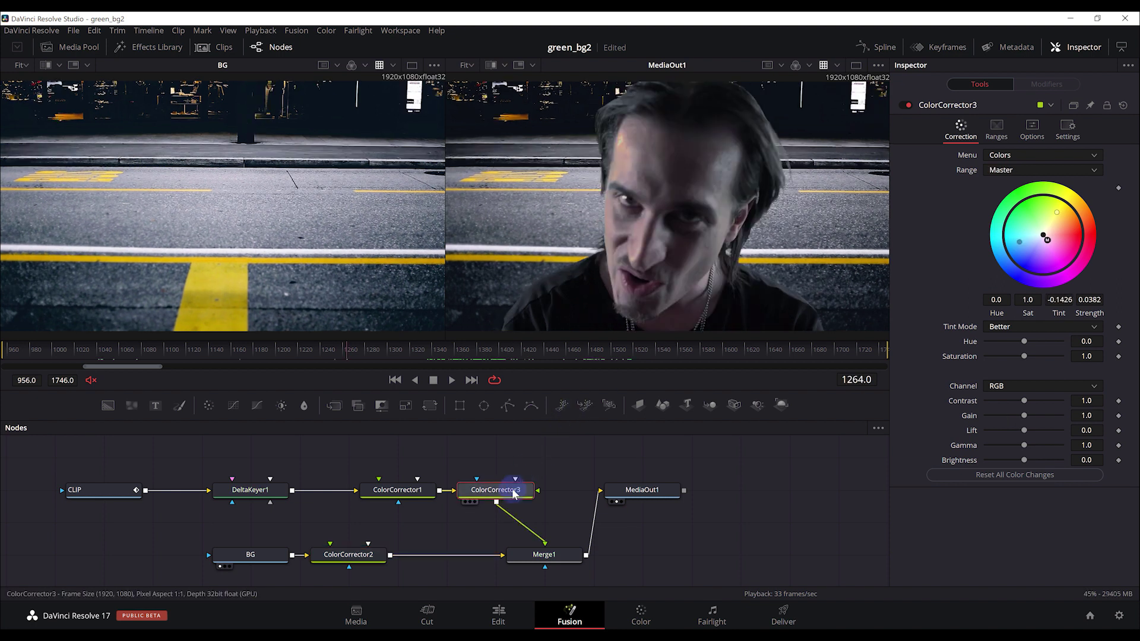
left_click(1012, 171)
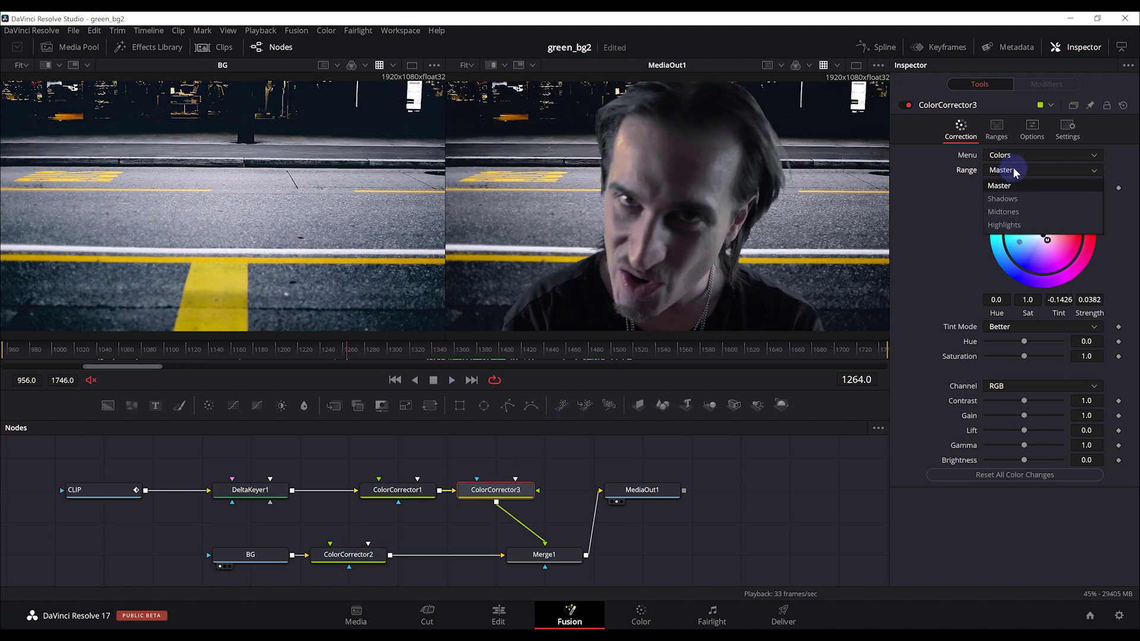
left_click(1004, 224)
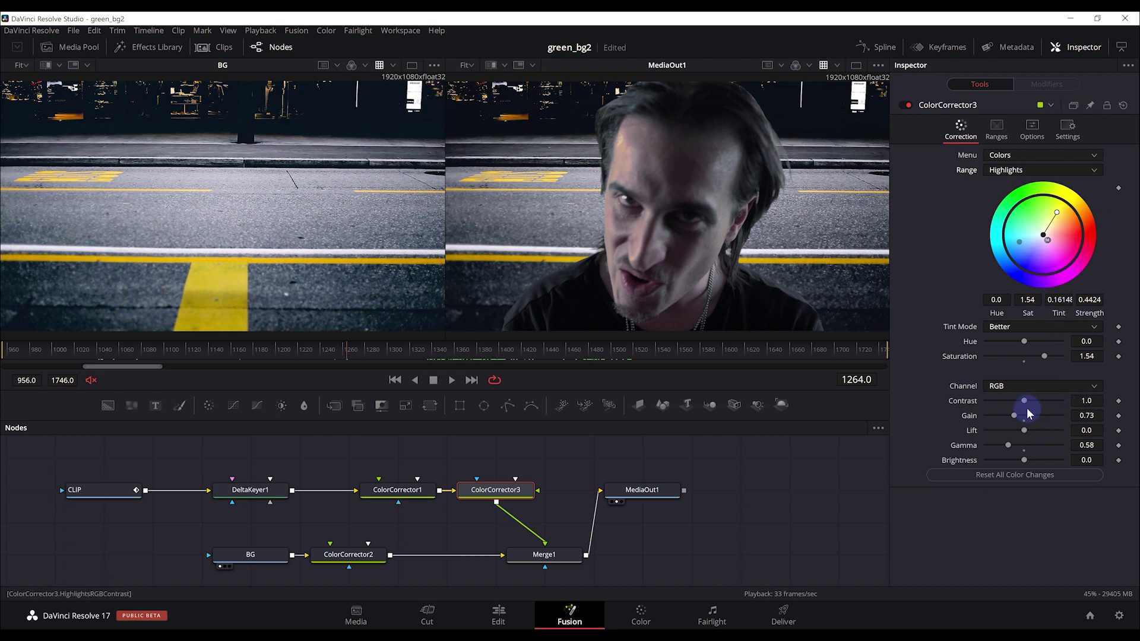
left_click_drag(1045, 354, 1032, 368)
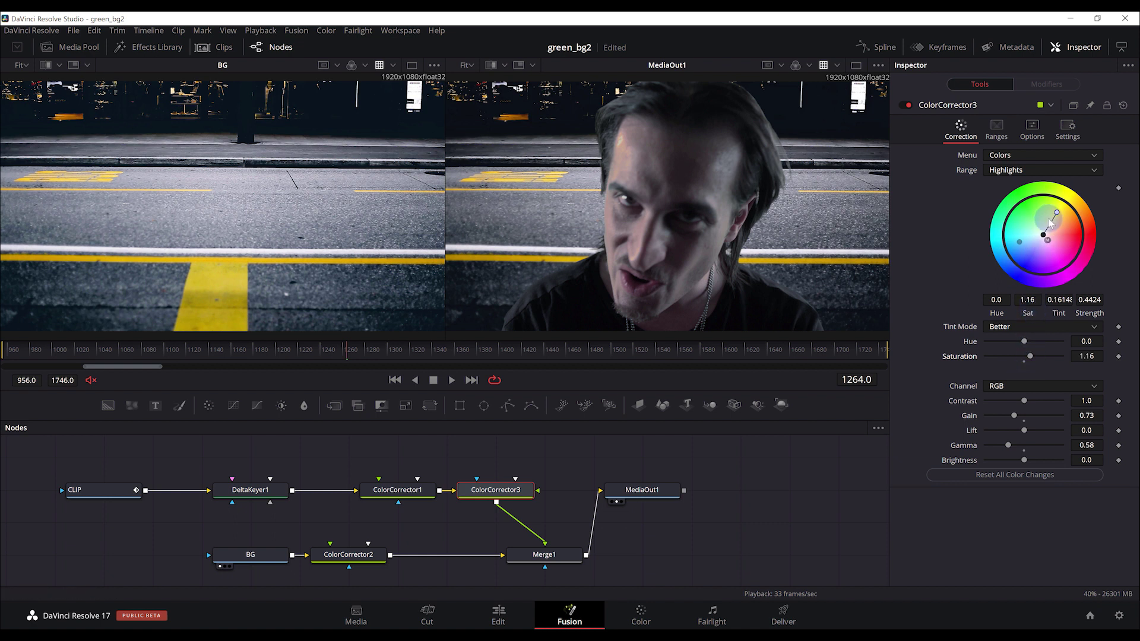
left_click_drag(1057, 213, 1054, 224)
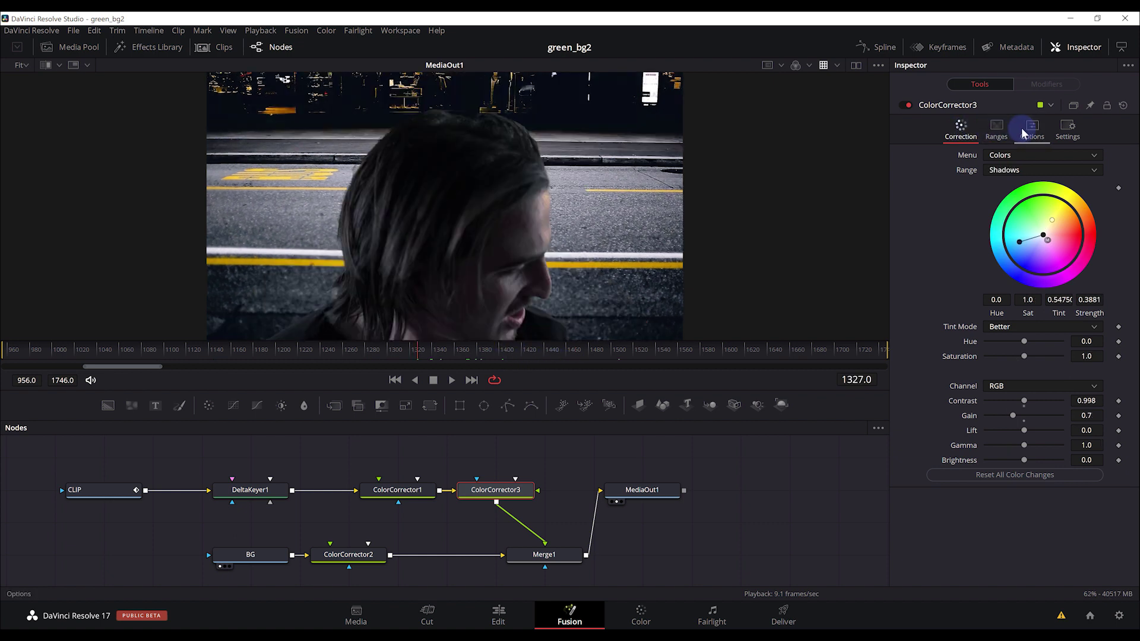
- Show ColorCorrector3's Options tab with Pre-Divide/Post-Multiply and Gamma After Levels
left_click(1032, 127)
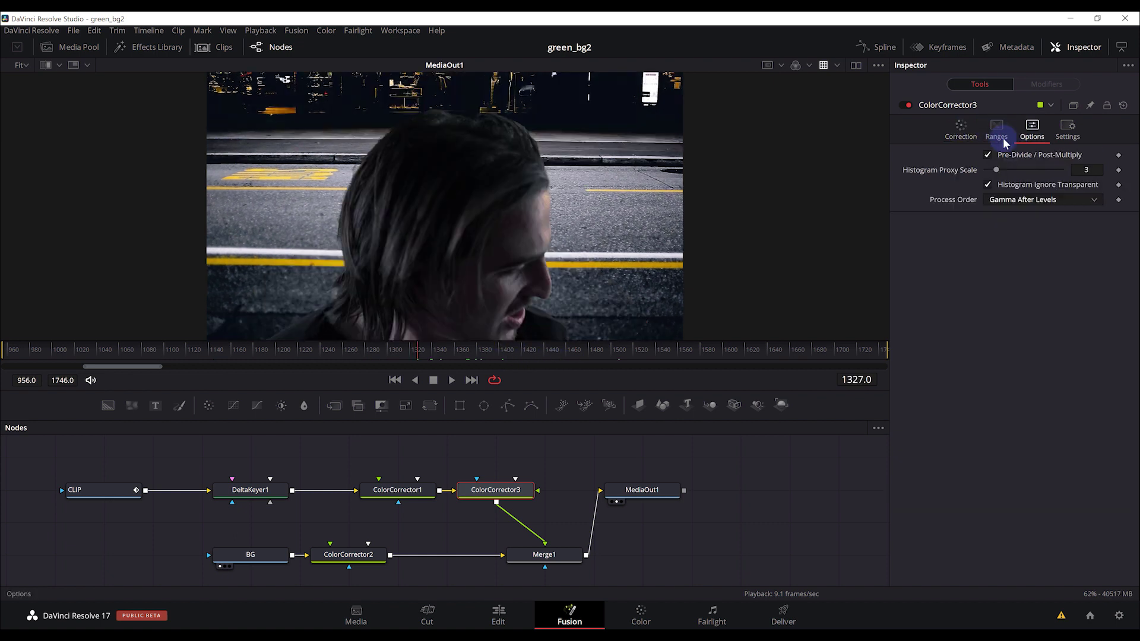